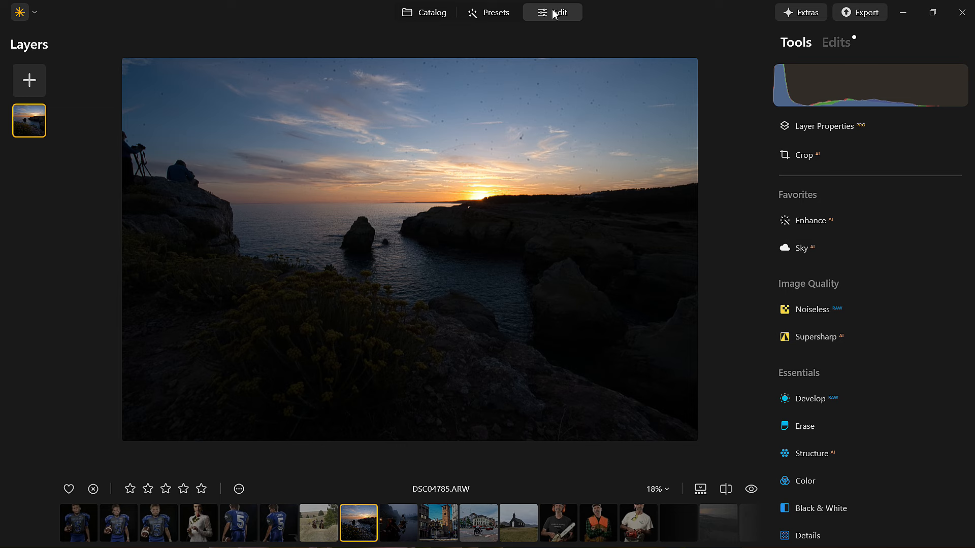
Apply the Develop tool's automatic adjustment to the RAW sunset photo and review the resulting light settings.
scroll(824, 432, down, 3)
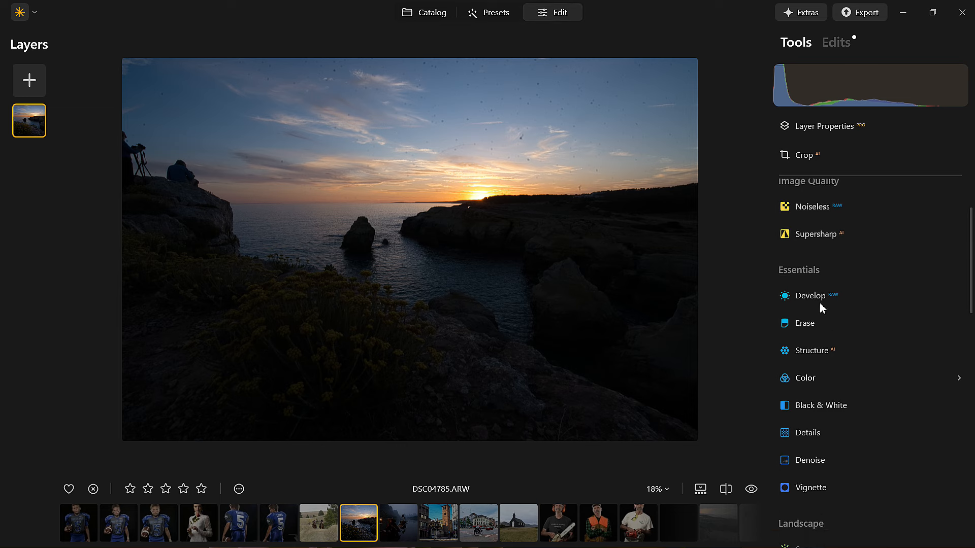
click(818, 289)
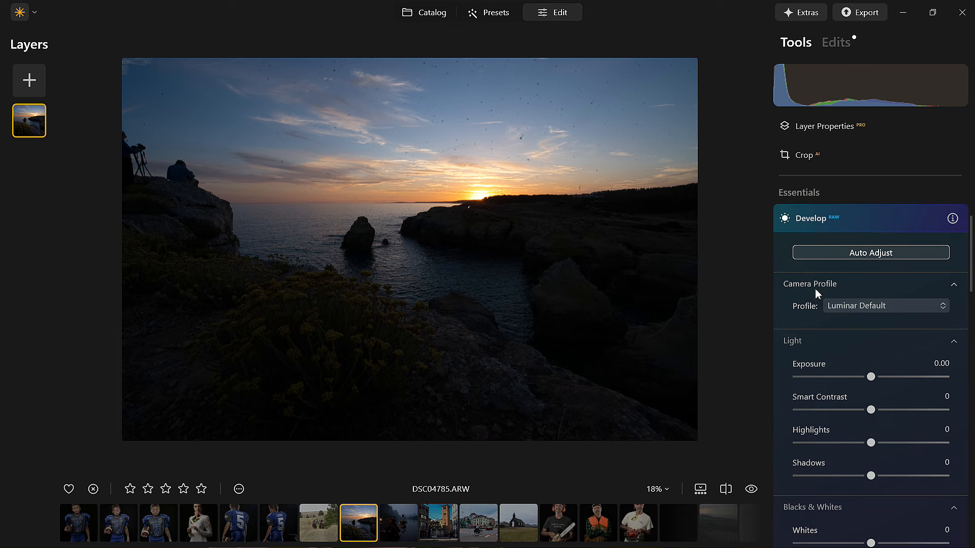
click(866, 257)
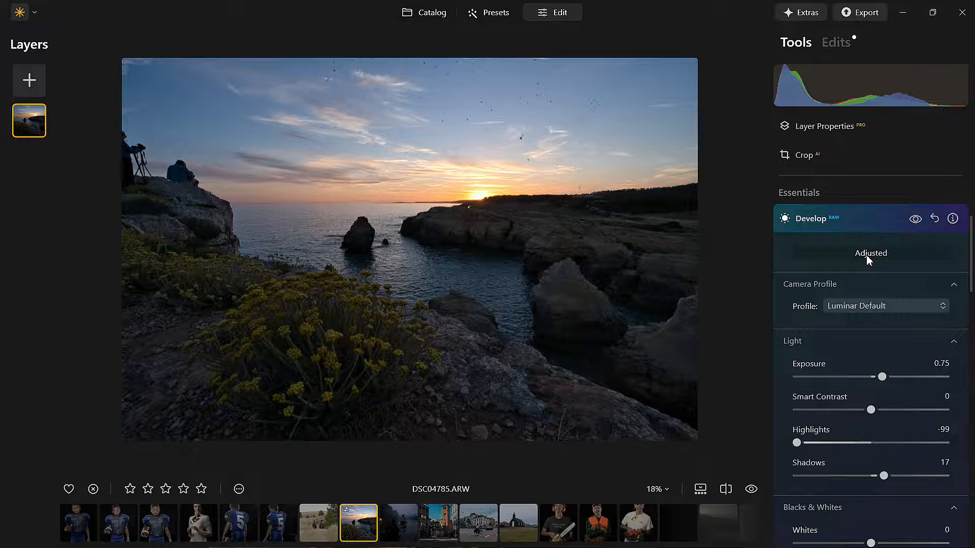
scroll(930, 546, down, 1)
scroll(921, 453, down, 2)
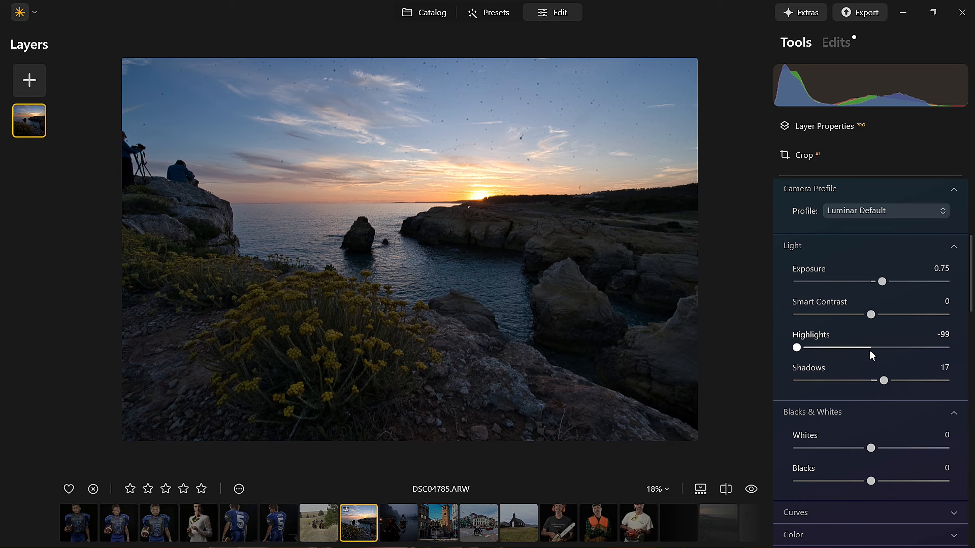
scroll(871, 375, down, 3)
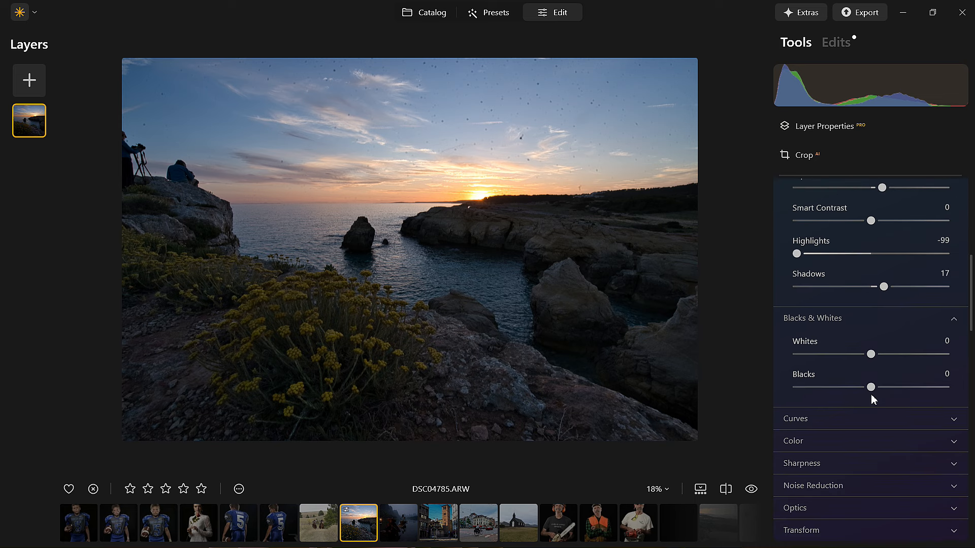
scroll(871, 396, up, 3)
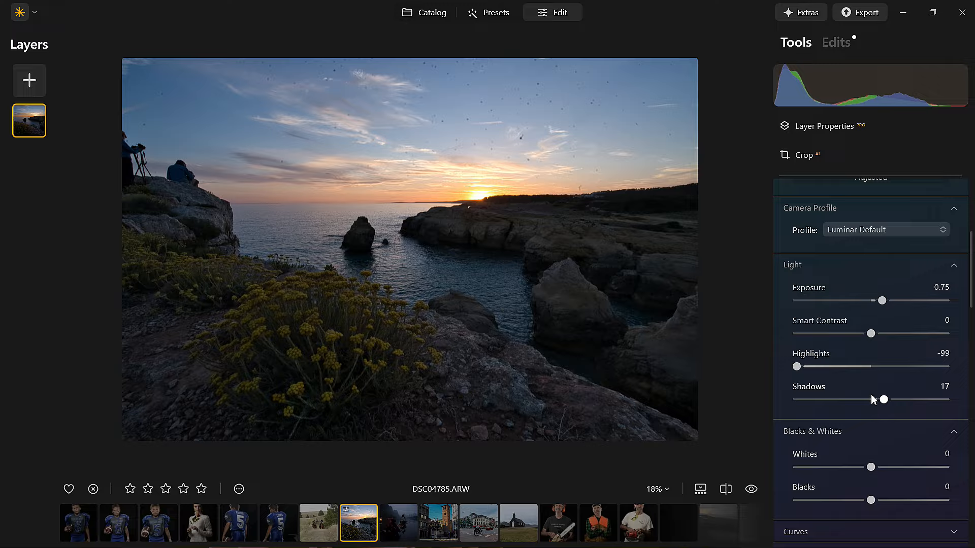
scroll(871, 399, up, 5)
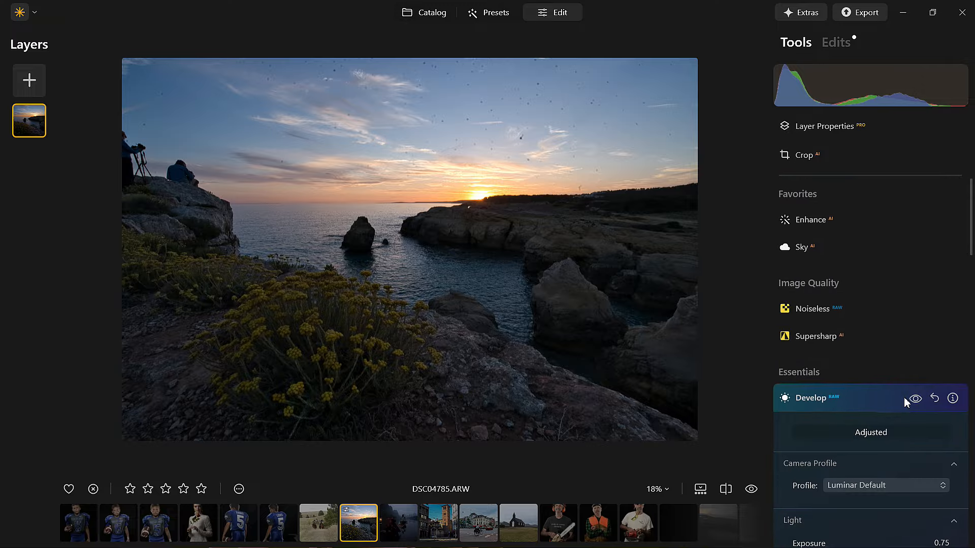
Reset the Develop adjustments on the RAW photo and collapse the Develop tool.
click(934, 400)
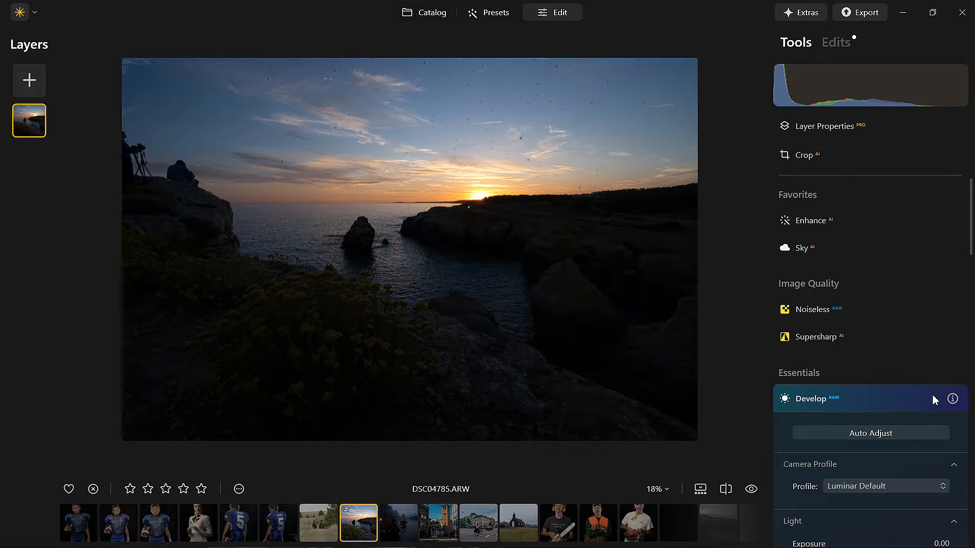
click(868, 397)
scroll(837, 434, down, 2)
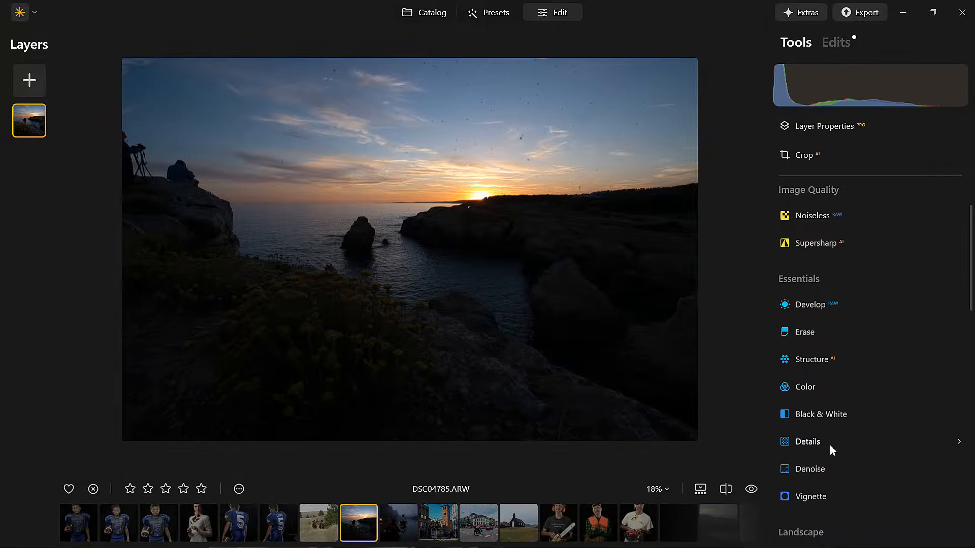
scroll(830, 445, up, 2)
Enhance the photo with Accent at 76 and Sky Enhancer at 57.
click(819, 224)
click(797, 294)
drag(812, 293, 909, 294)
drag(813, 331, 882, 333)
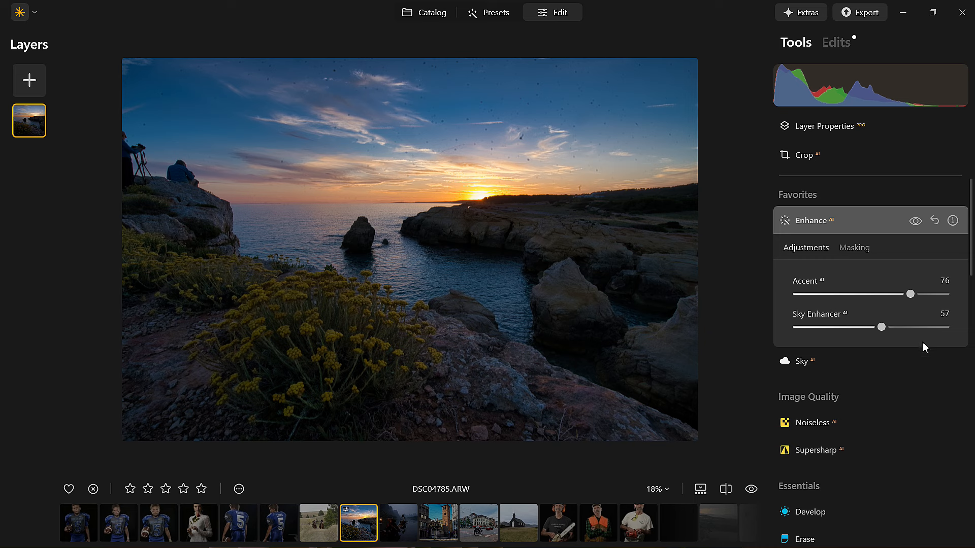
Open the Develop tool again and examine which adjustments it offers on the enhanced photo.
scroll(922, 342, down, 3)
click(824, 345)
scroll(825, 350, down, 3)
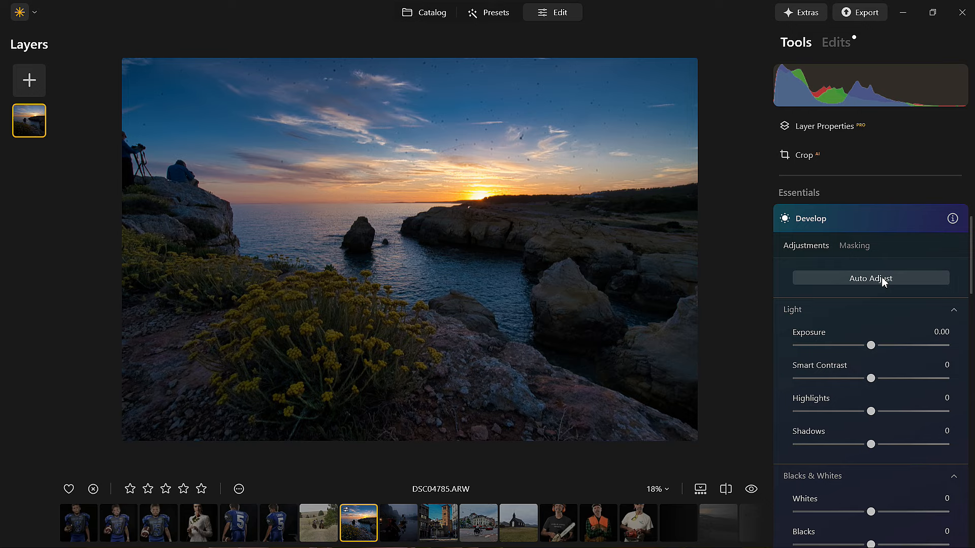
scroll(843, 259, up, 4)
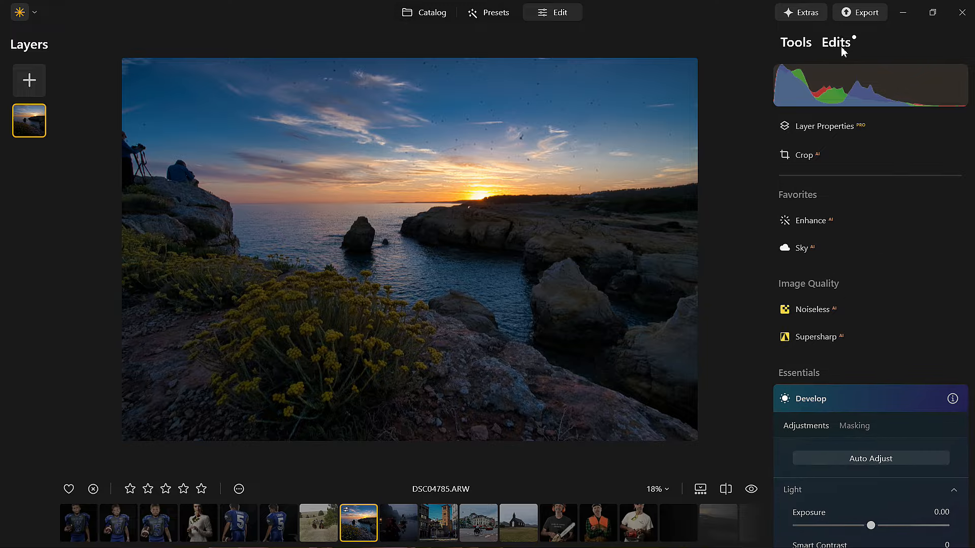
Review the list of applied edits and compare the photo with and without the Enhance edit.
click(840, 46)
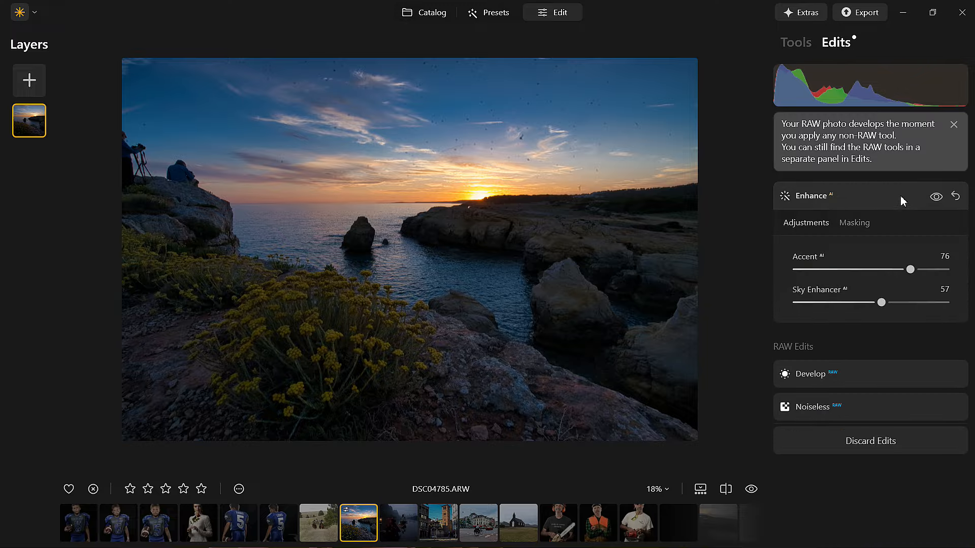
click(938, 197)
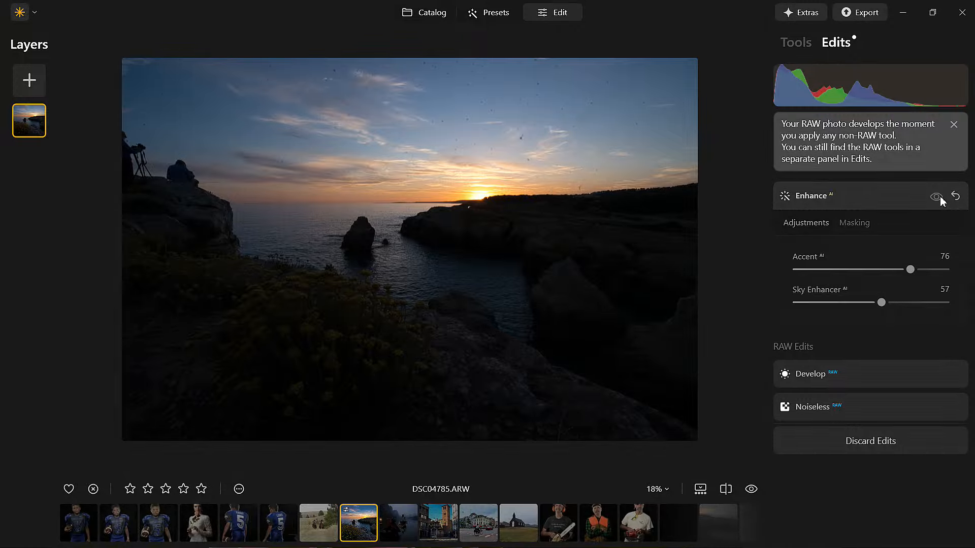
click(939, 197)
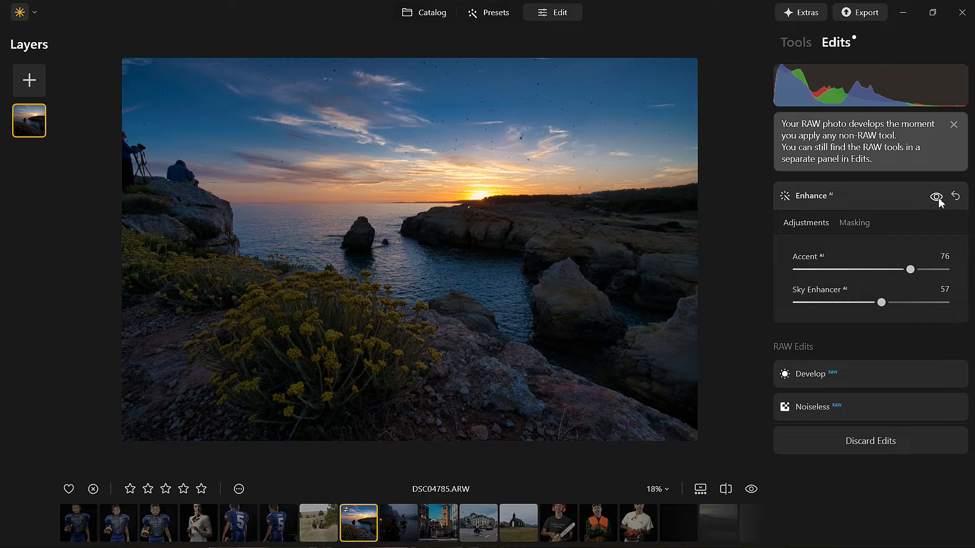
Add another Enhance edit with Accent at 45 and Sky Enhancer at 46.
click(804, 46)
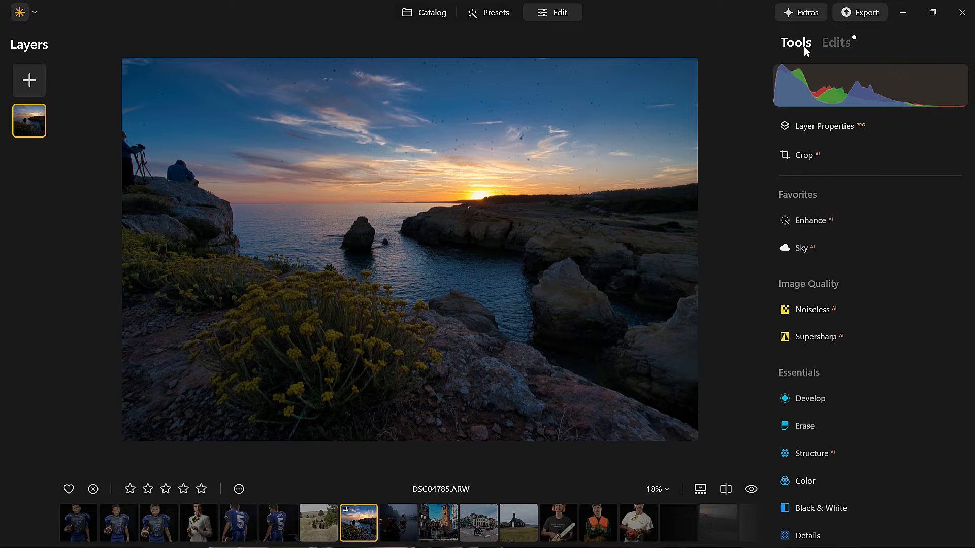
click(818, 222)
drag(796, 295, 854, 294)
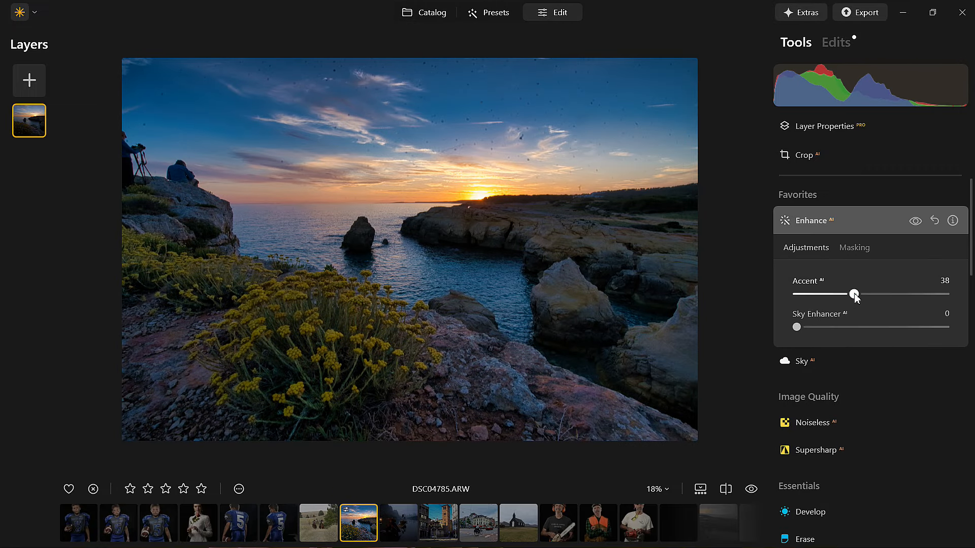
drag(801, 328, 866, 327)
drag(853, 294, 867, 293)
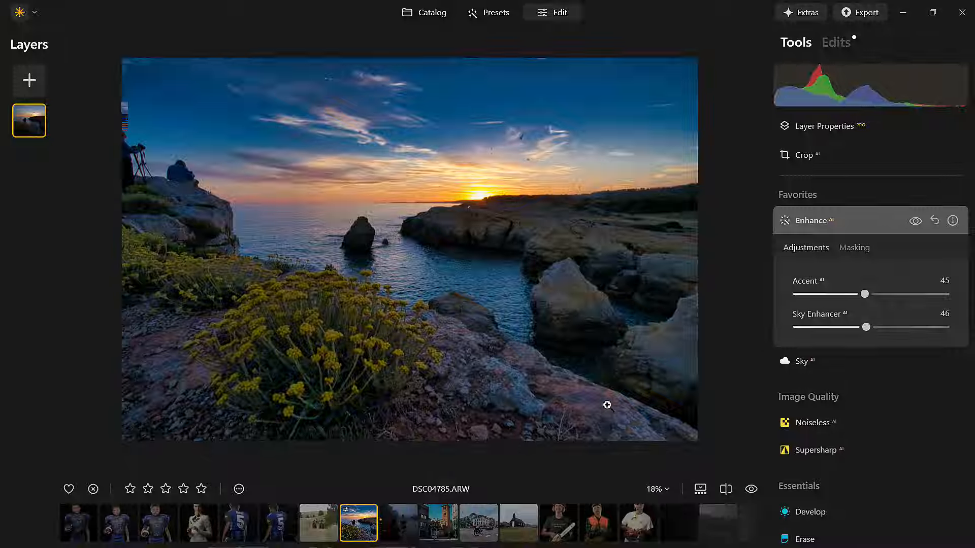
Mask the new Enhance edit with a diagonal linear gradient running from the lower-left foreground up to the sky.
click(854, 248)
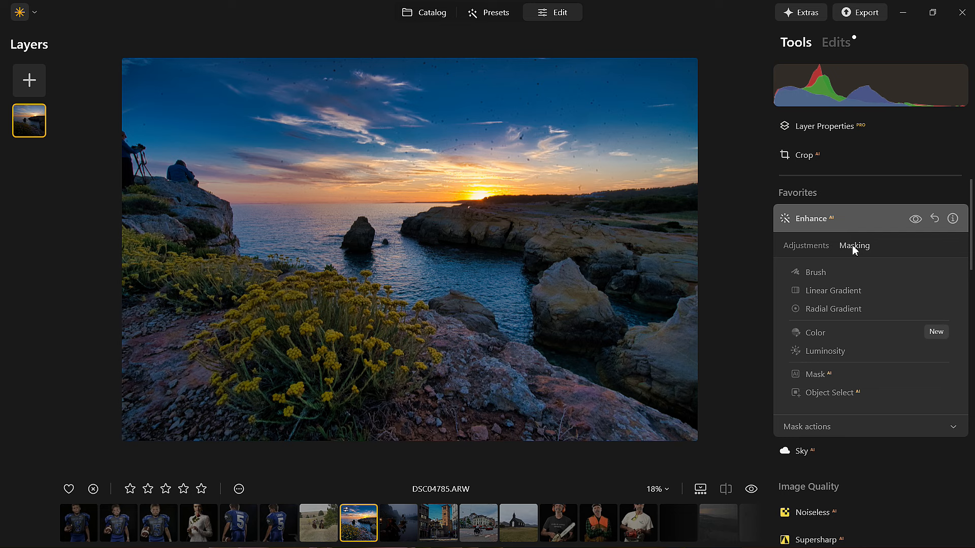
click(829, 295)
drag(124, 433, 383, 55)
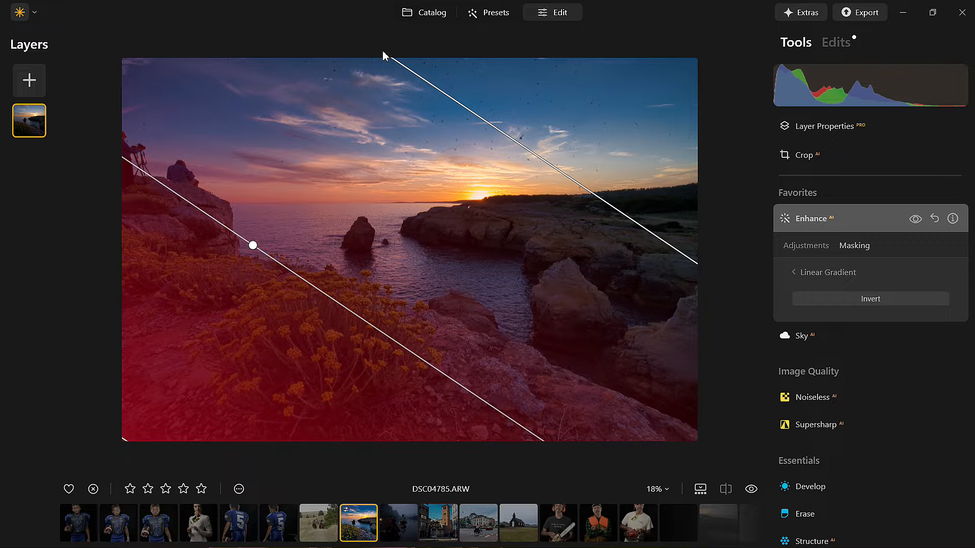
Compare the photo with and without the Enhance effect and check its linear gradient mask.
click(811, 247)
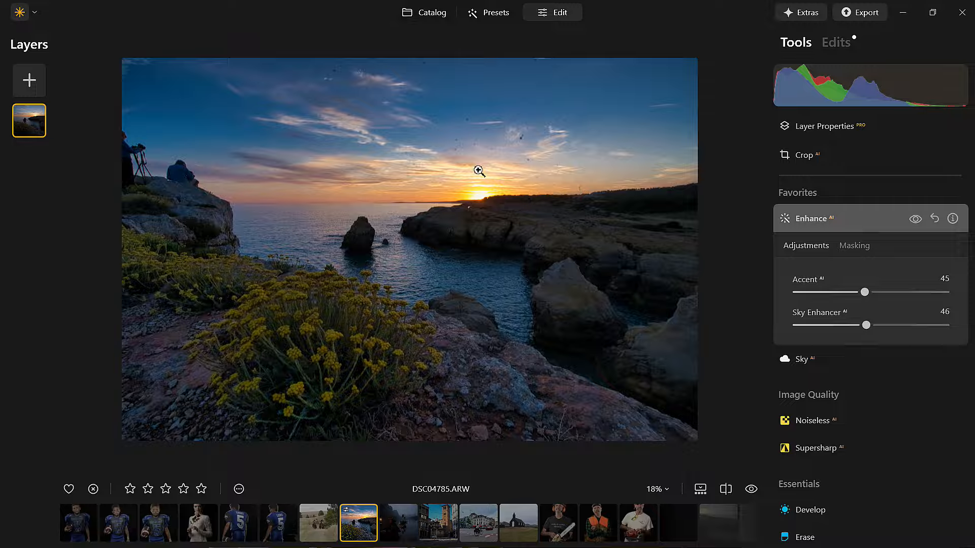
click(920, 220)
click(919, 220)
click(919, 220)
click(919, 220)
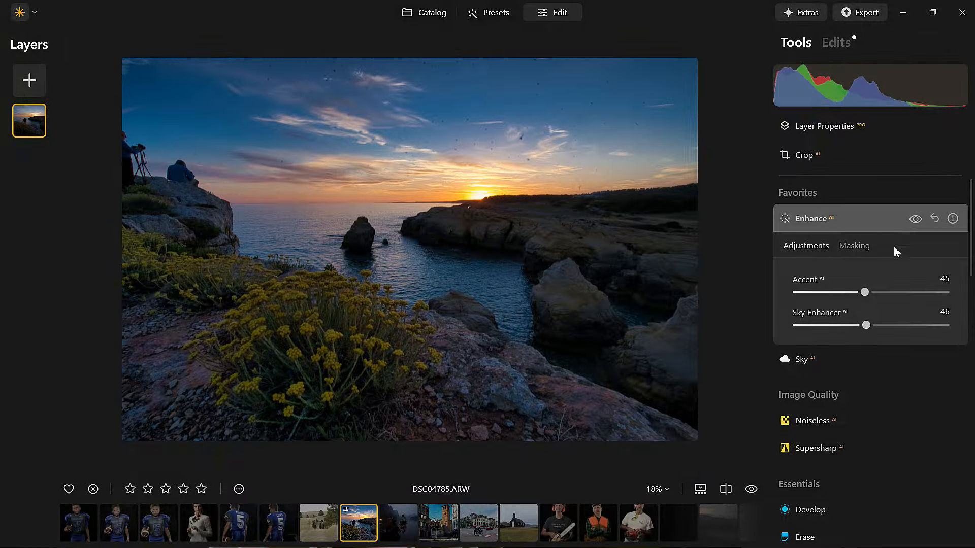
click(853, 246)
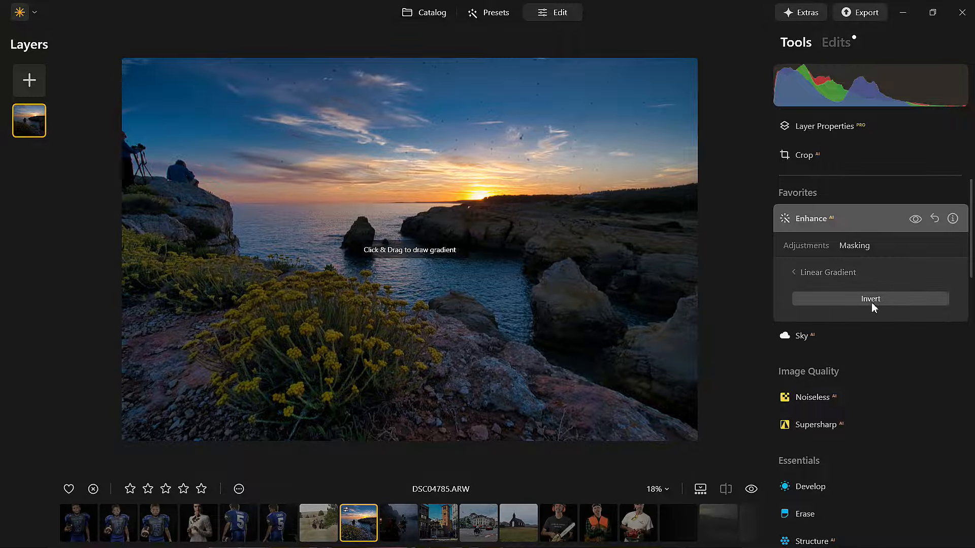
click(819, 274)
click(925, 221)
click(925, 220)
click(925, 221)
click(924, 220)
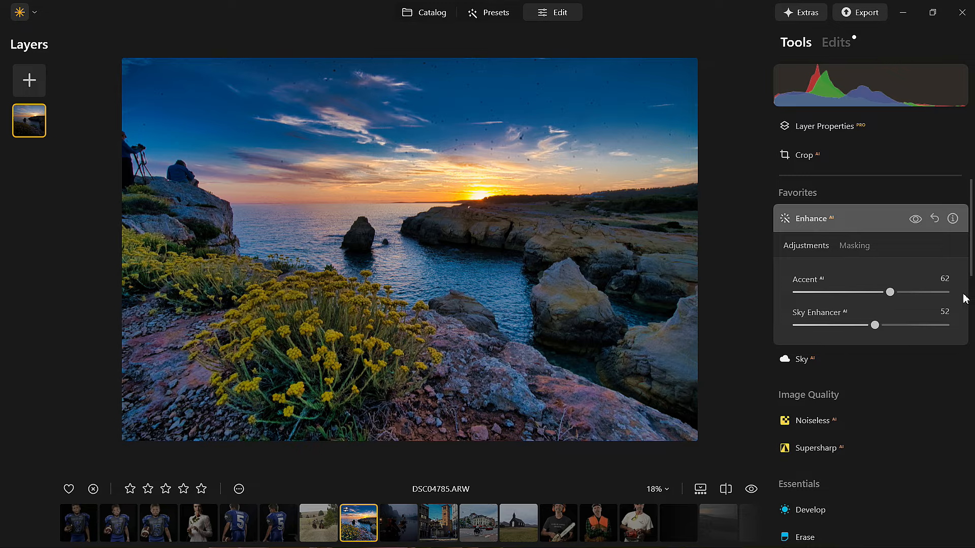
Paint an Enhance mask over the sky with a brush of size 124, softness 100 and strength 100.
click(852, 247)
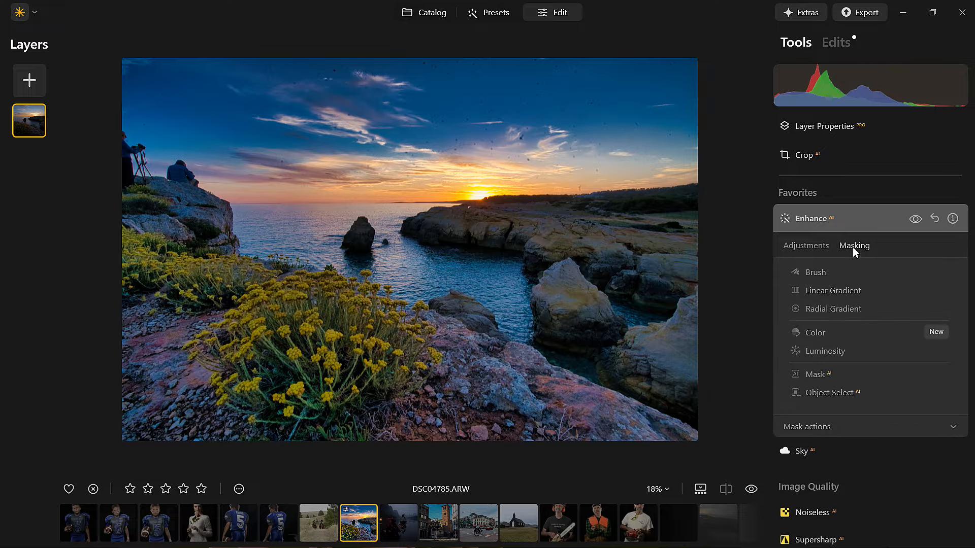
click(815, 270)
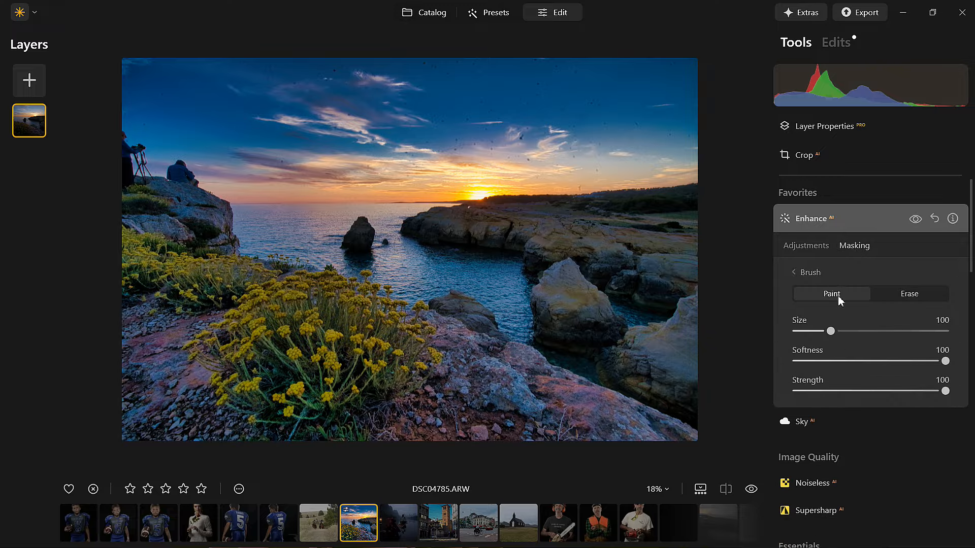
click(908, 298)
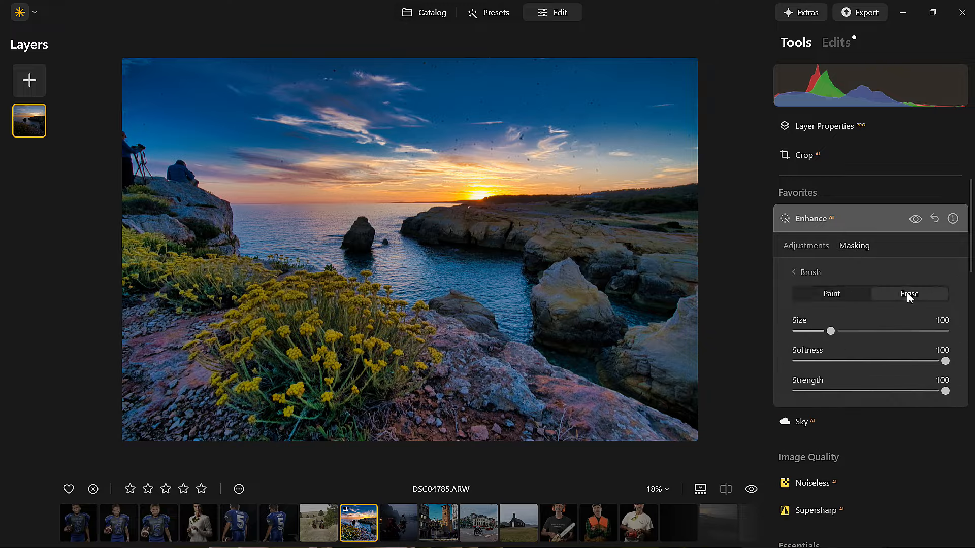
click(832, 294)
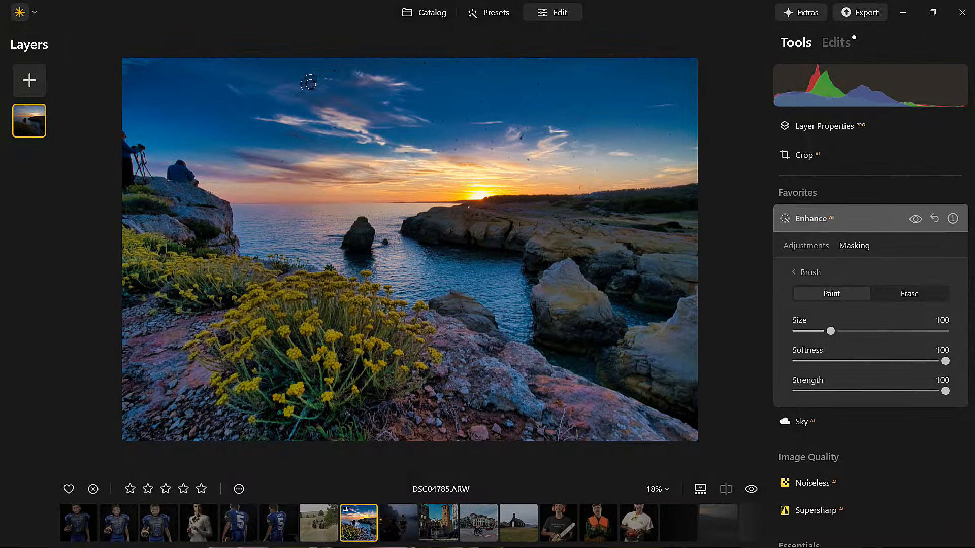
key(bracketright)
key(bracketright)
mouse_move(120, 56)
mouse_down()
mouse_move(208, 45)
mouse_move(639, 72)
mouse_move(645, 113)
mouse_move(389, 58)
mouse_move(200, 43)
mouse_move(132, 53)
mouse_move(162, 94)
mouse_move(570, 123)
mouse_move(645, 58)
mouse_move(572, 37)
mouse_move(335, 21)
mouse_move(200, 50)
mouse_move(126, 45)
mouse_move(123, 82)
mouse_move(209, 143)
mouse_move(390, 177)
mouse_move(638, 147)
mouse_move(655, 48)
mouse_up()
drag(470, 133, 312, 140)
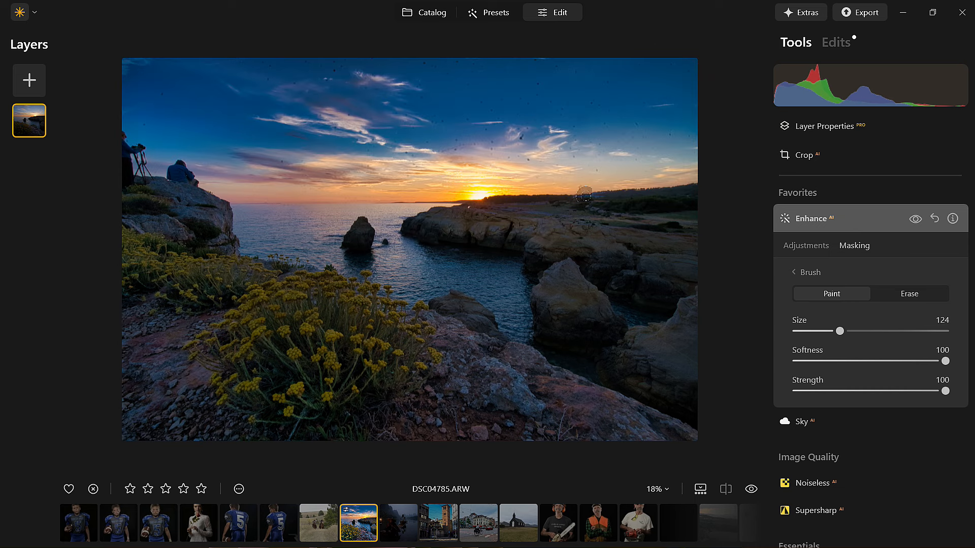
Compare the photo with and without the brush-masked Enhance effect and close the Enhance tool.
click(917, 221)
click(917, 220)
click(877, 221)
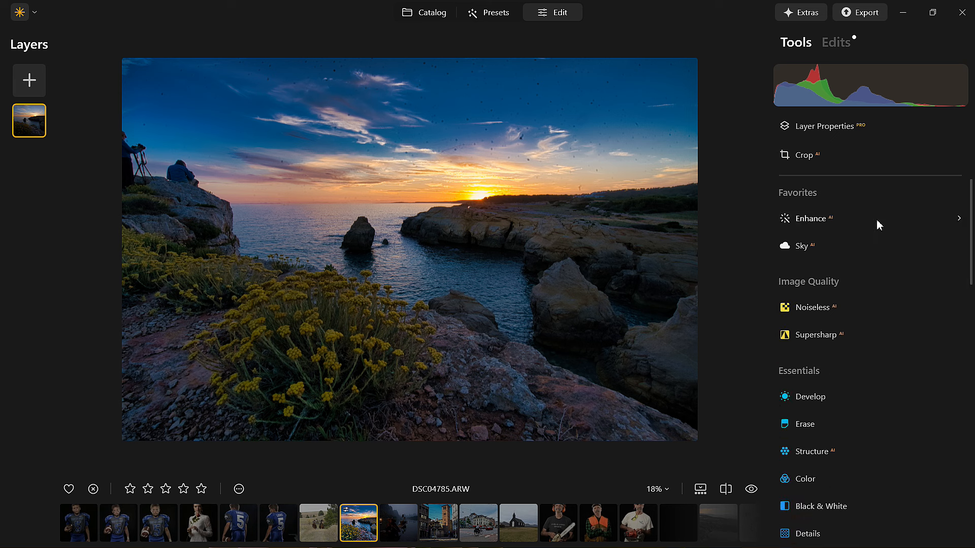
Lower the Develop exposure to -1.16 and try a radial gradient mask centred on the rock in the sea.
click(815, 401)
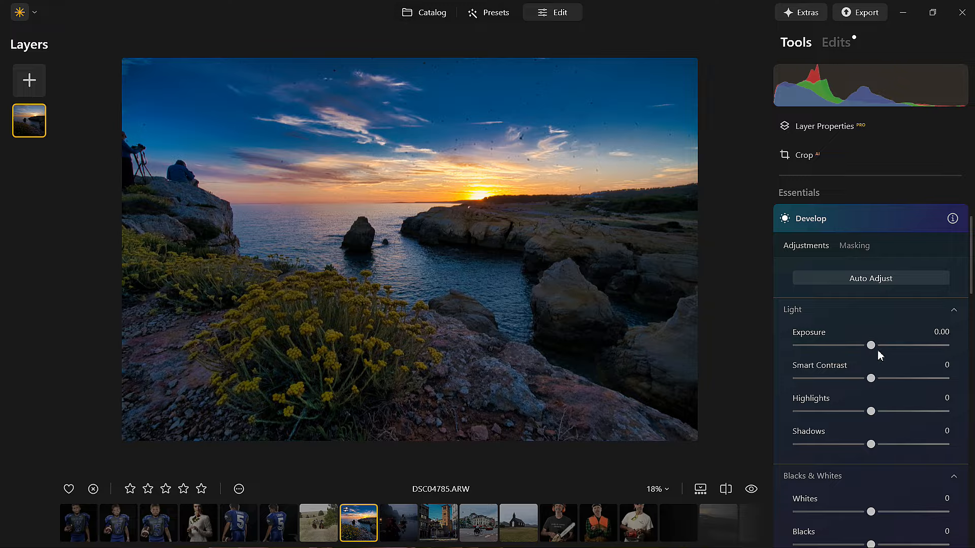
drag(870, 346, 855, 348)
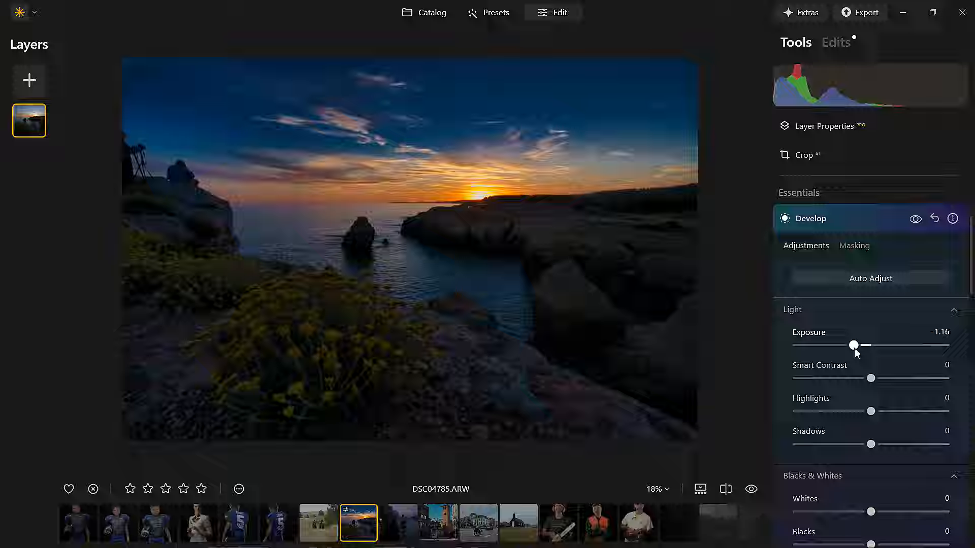
click(854, 249)
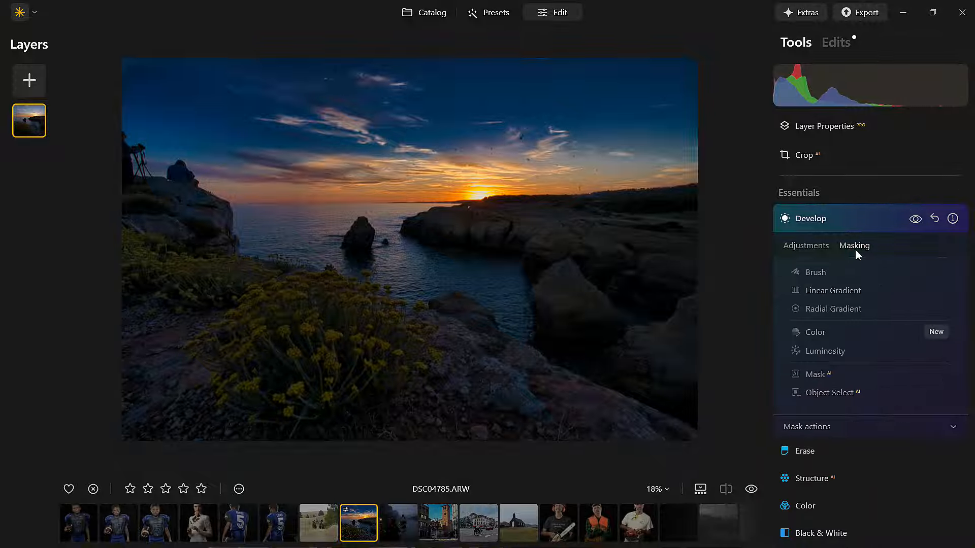
click(824, 275)
click(810, 273)
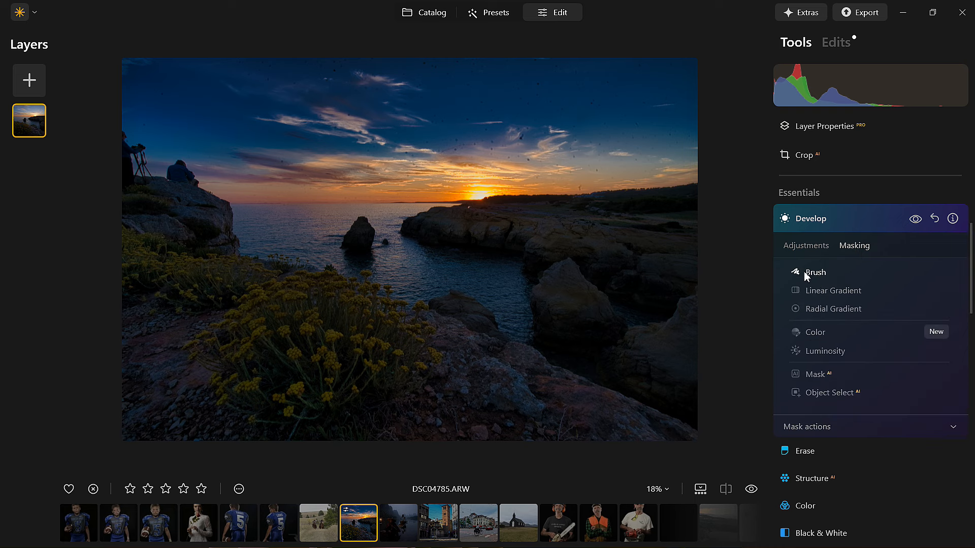
click(807, 309)
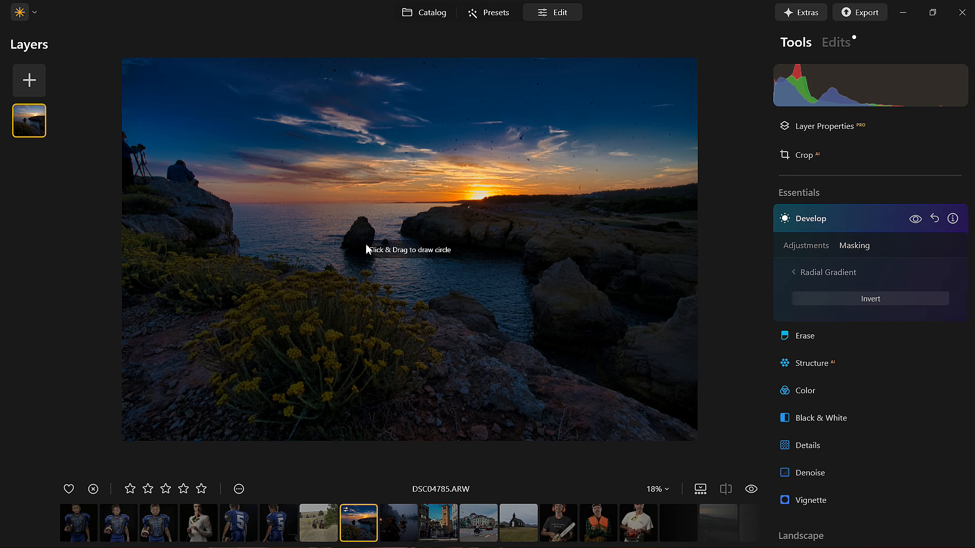
drag(366, 243, 408, 280)
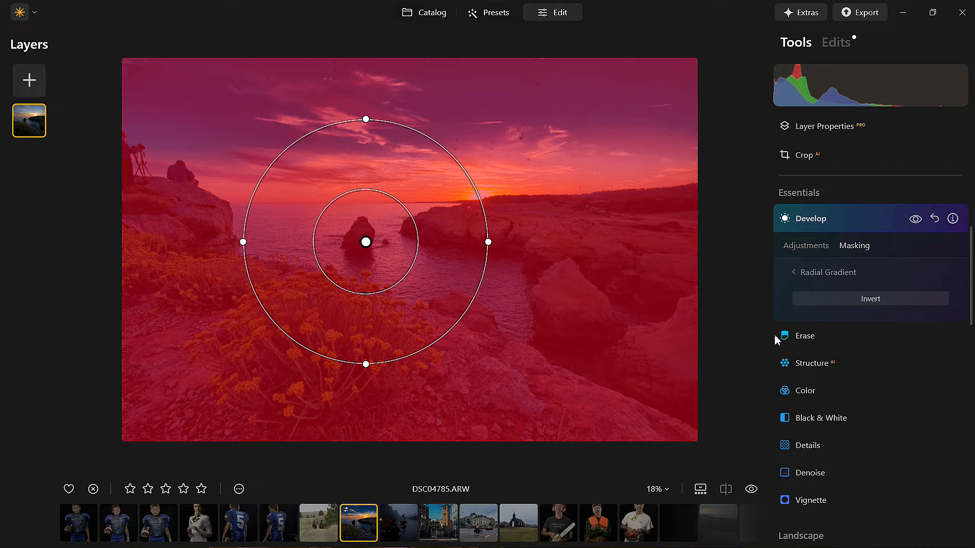
click(838, 272)
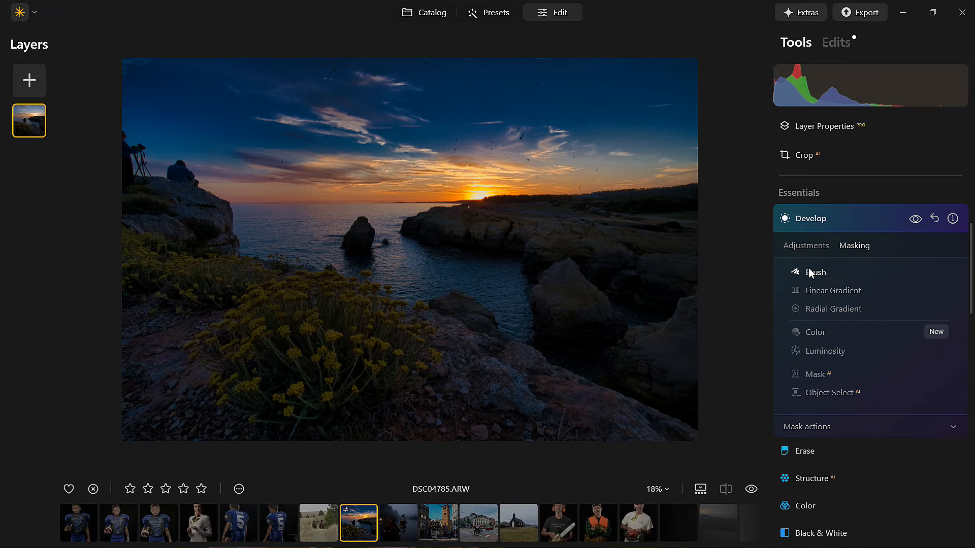
Try erasing the Develop effect over the sea with a brush of size 124, softness 100 and strength 100, and reset Develop.
click(812, 272)
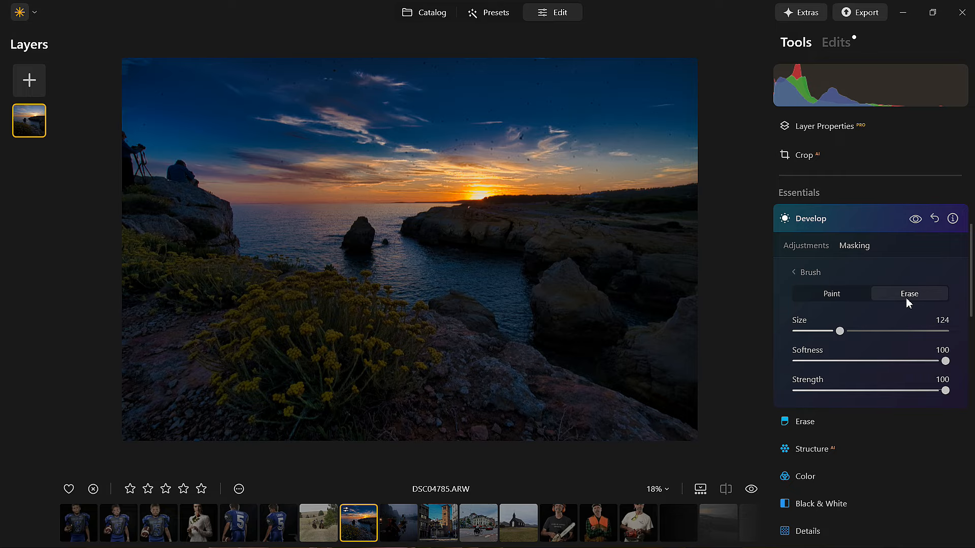
mouse_move(285, 203)
mouse_down()
mouse_move(352, 175)
mouse_move(341, 219)
mouse_move(315, 252)
mouse_move(314, 182)
mouse_move(367, 240)
mouse_move(301, 265)
mouse_move(385, 210)
mouse_move(320, 187)
mouse_move(310, 234)
mouse_move(355, 200)
mouse_up()
click(920, 219)
click(920, 219)
click(919, 218)
click(920, 218)
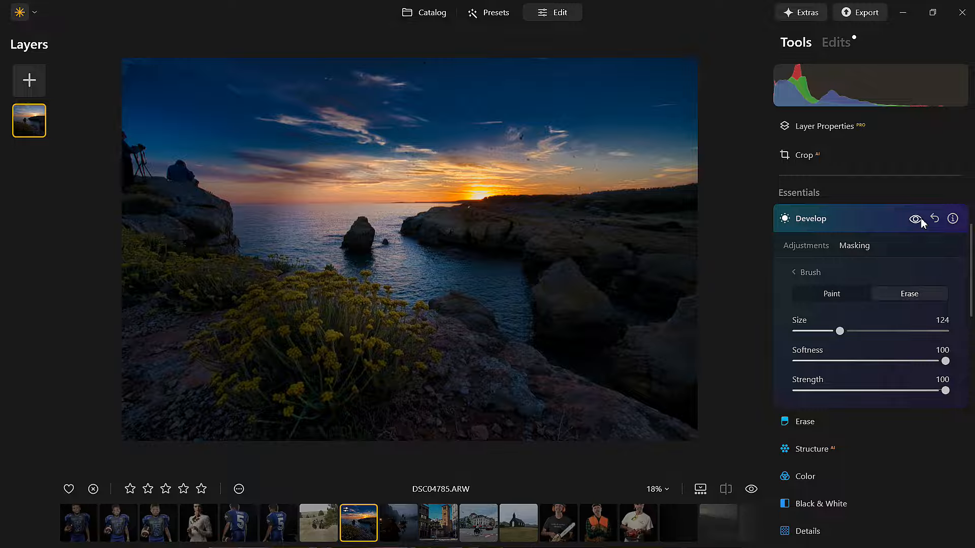
click(935, 219)
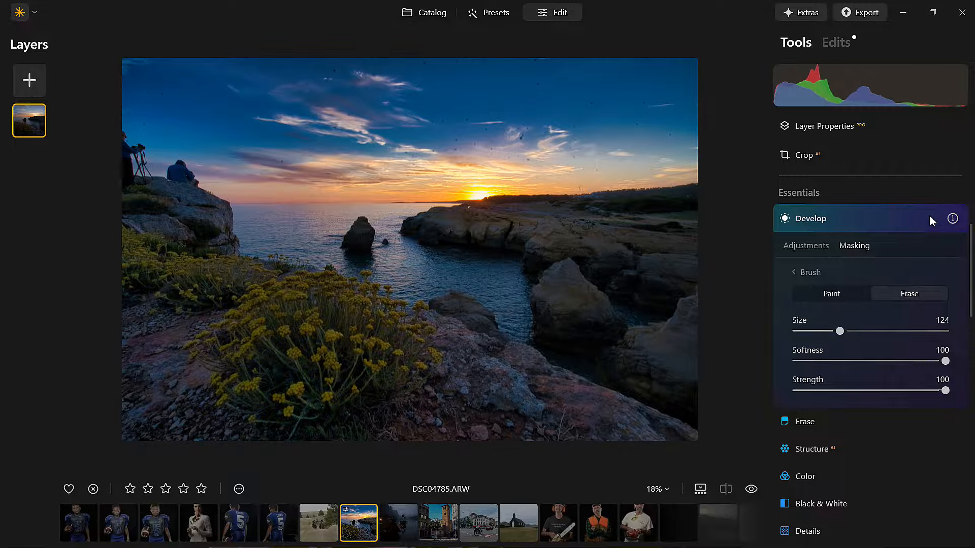
Set the Develop exposure to -1.37 and limit it with an inverted radial gradient mask centred on the rock in the sea.
click(812, 274)
click(814, 248)
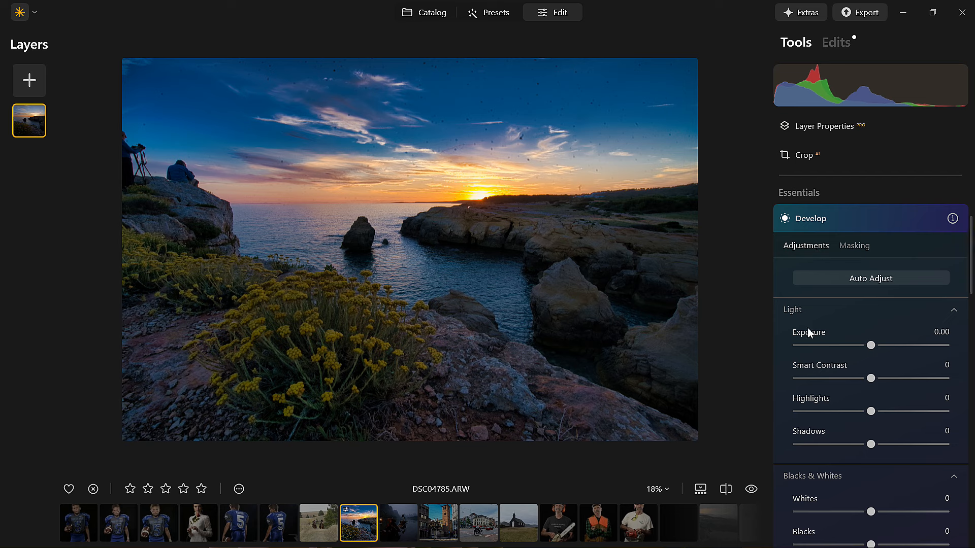
drag(871, 345, 851, 346)
click(855, 246)
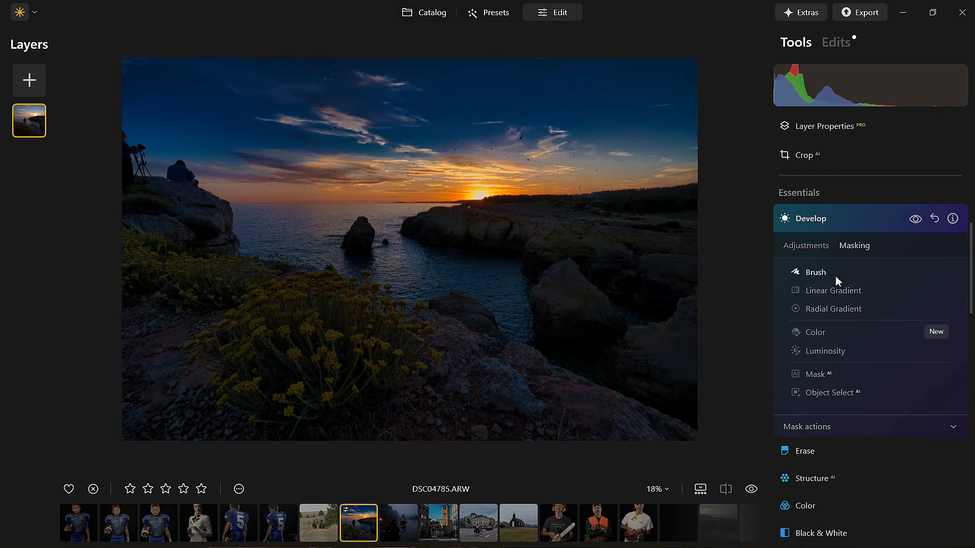
click(835, 310)
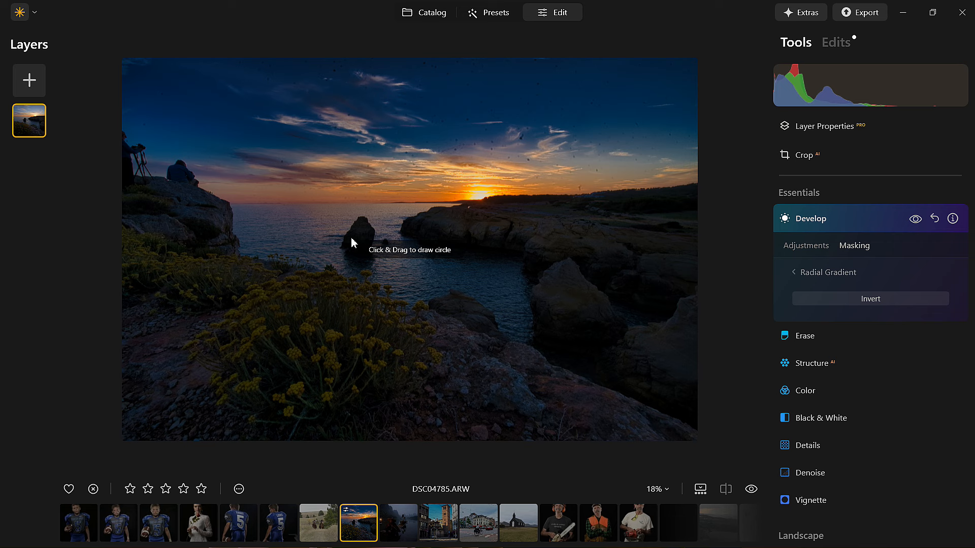
drag(357, 239, 413, 262)
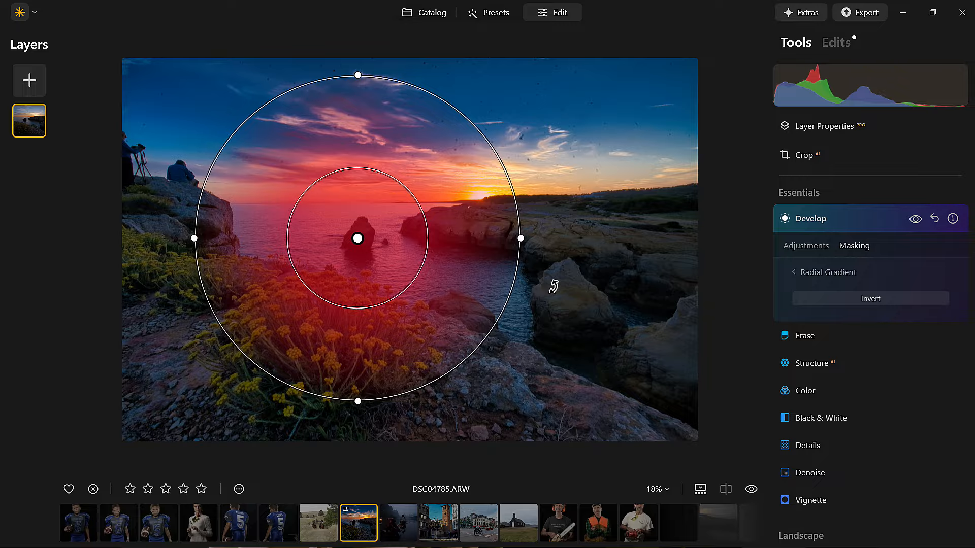
click(861, 300)
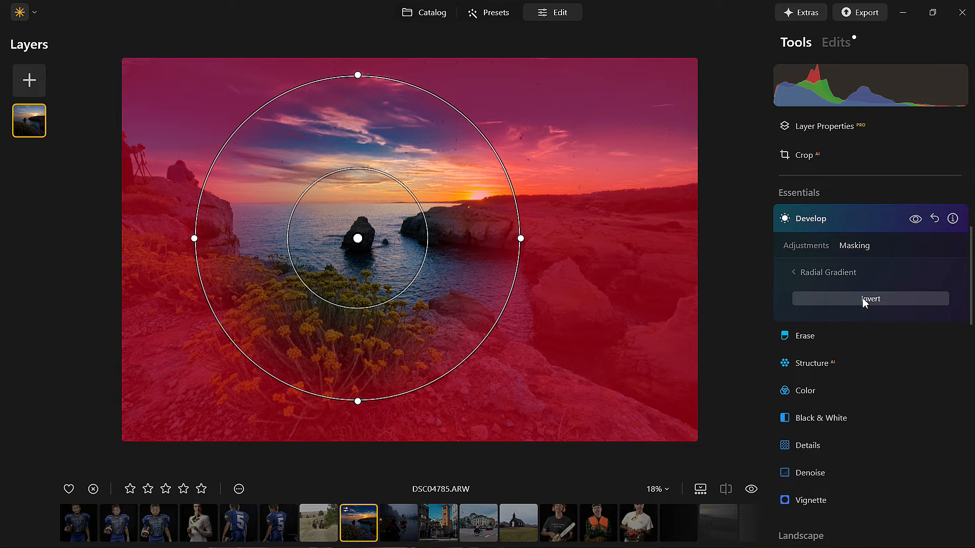
Compare the photo with and without the masked Develop effect and set its exposure to -0.56.
click(820, 252)
click(920, 220)
click(921, 221)
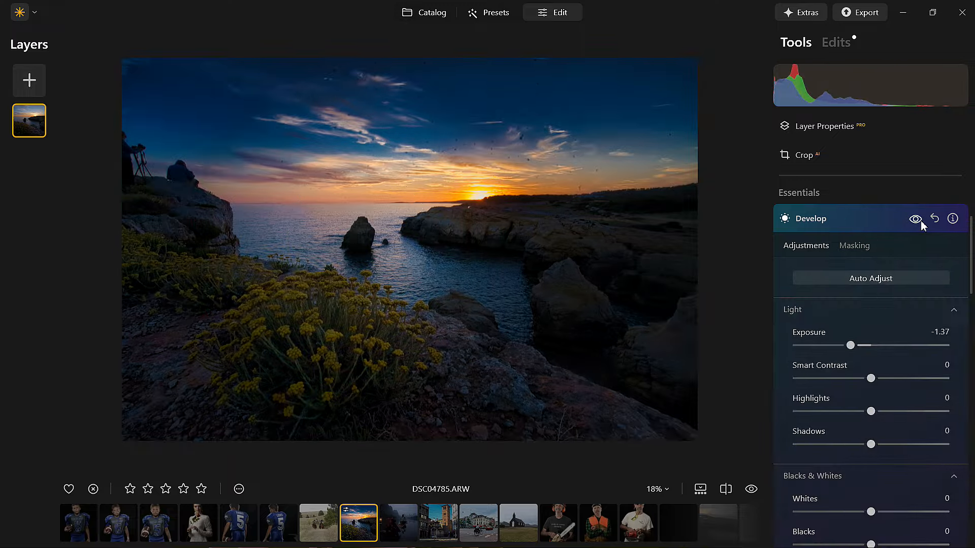
mouse_move(853, 346)
mouse_down()
mouse_move(762, 327)
mouse_move(944, 346)
mouse_move(859, 356)
mouse_move(866, 358)
mouse_up()
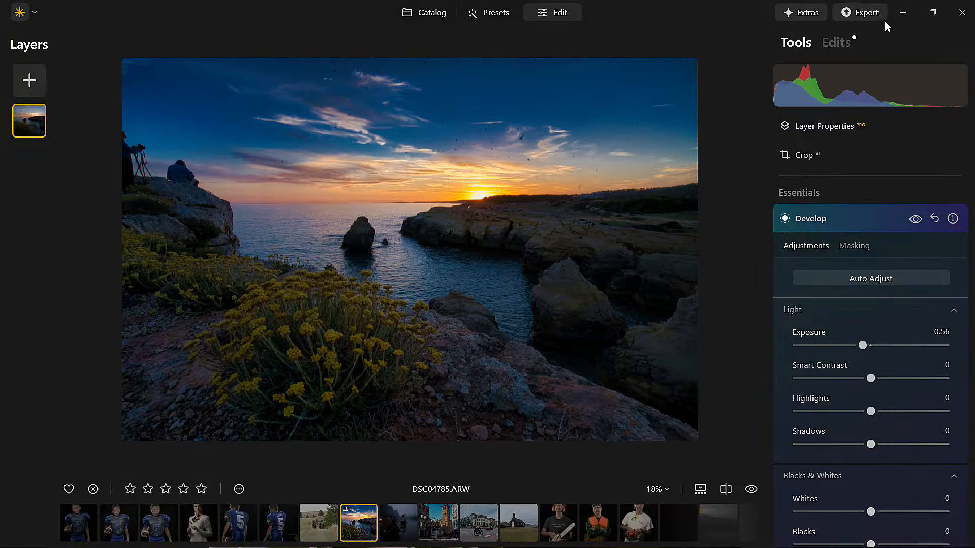
Review the list of applied edits and inspect the settings of each Enhance edit.
click(837, 43)
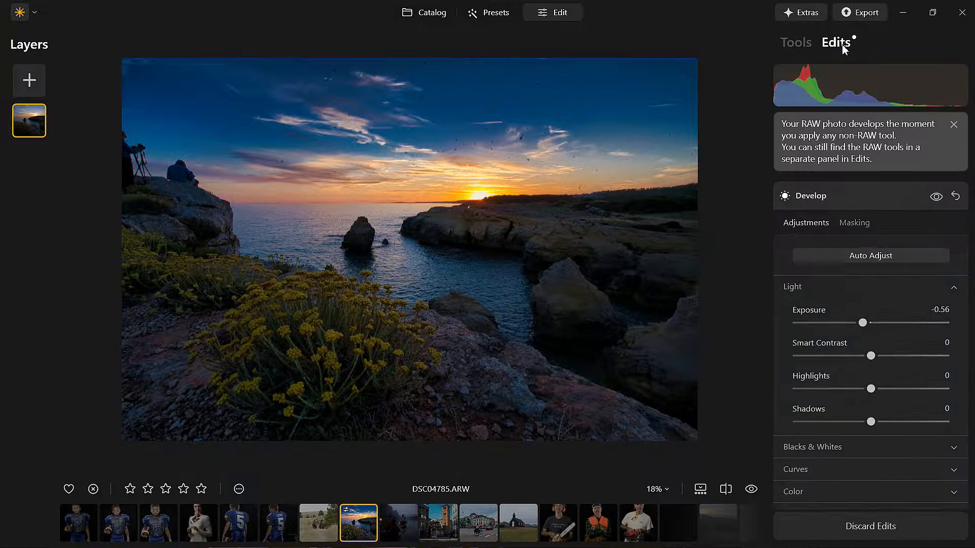
click(846, 157)
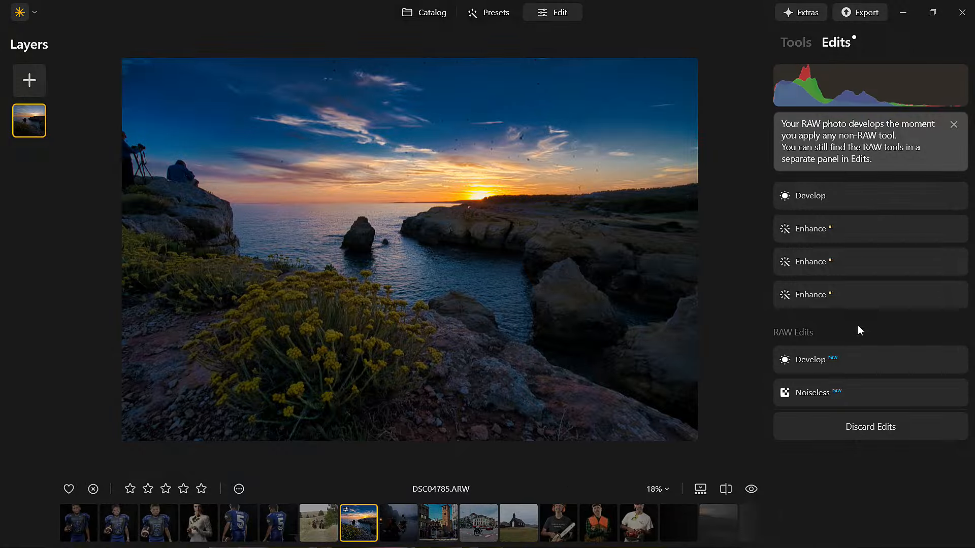
click(847, 295)
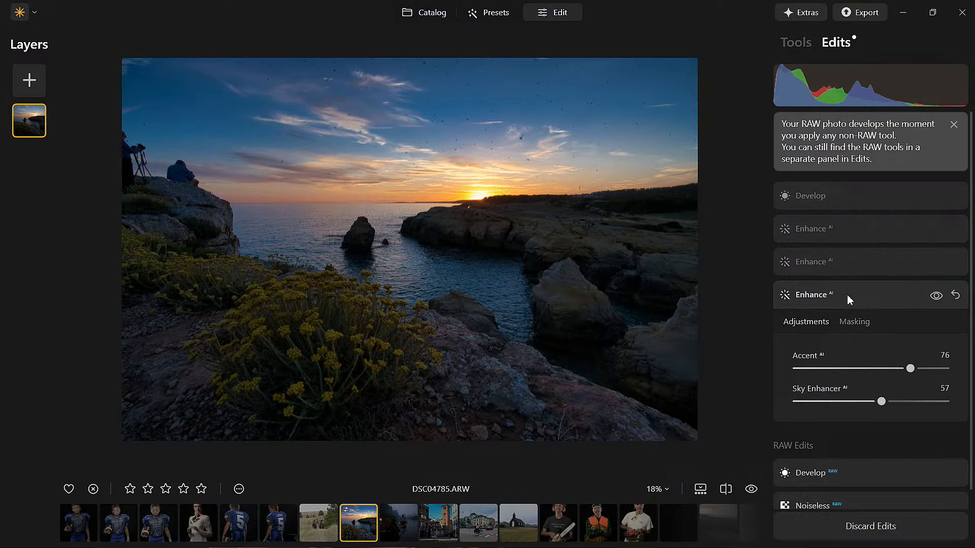
click(846, 269)
click(860, 234)
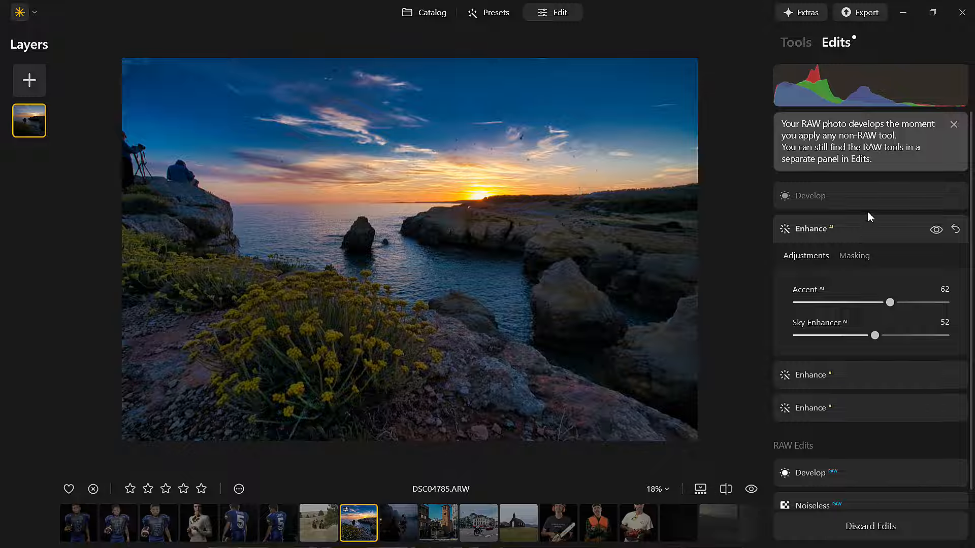
Reopen the applied non-RAW Develop edit and set its exposure to -1.24.
click(868, 196)
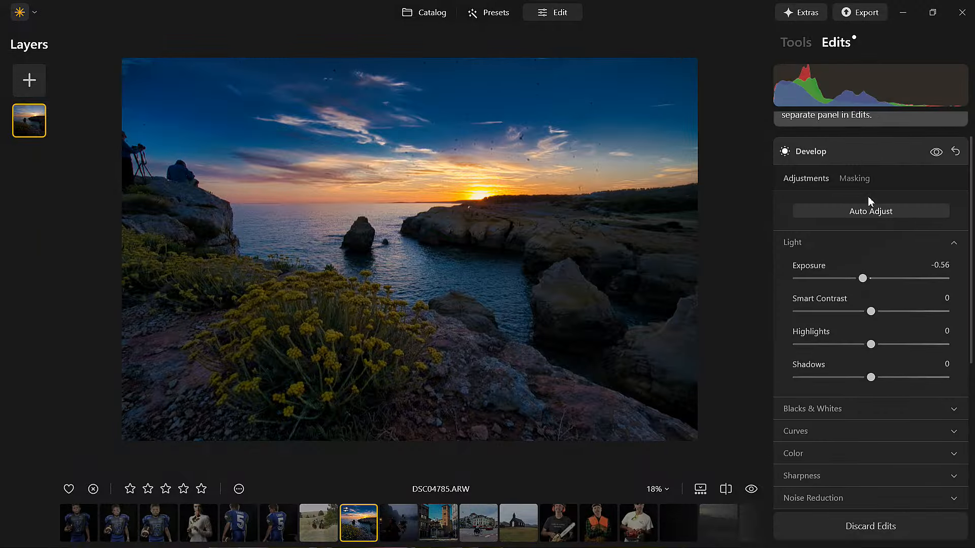
scroll(894, 243, up, 1)
mouse_move(868, 329)
mouse_down()
mouse_move(835, 330)
mouse_move(853, 333)
mouse_up()
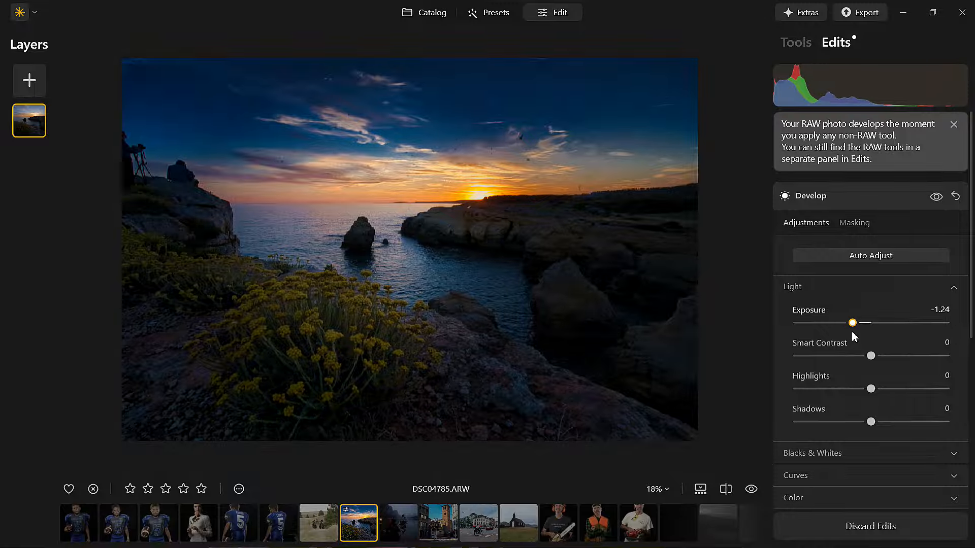
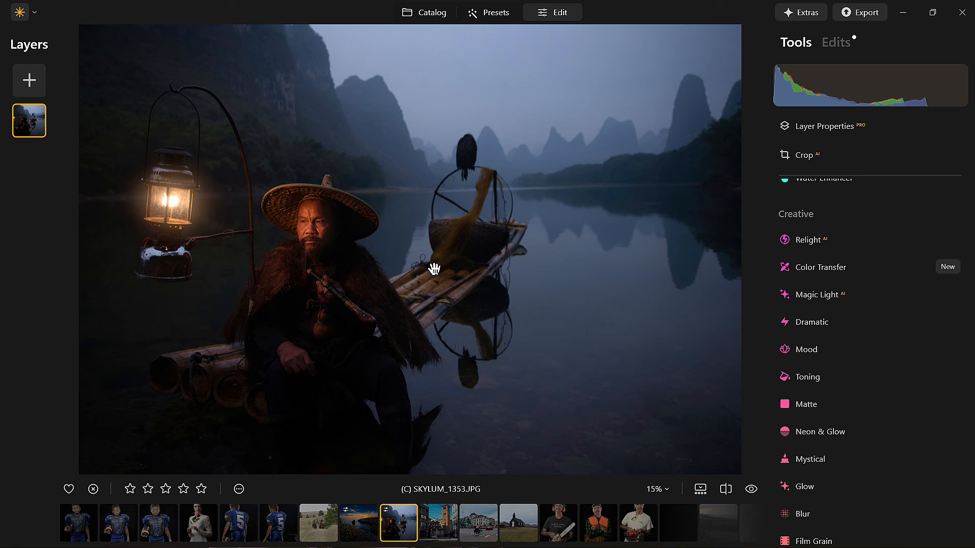
Look through the available editing tools in the Creative, Portrait and Professional groups and back up to Favorites.
scroll(866, 444, down, 3)
scroll(866, 445, down, 3)
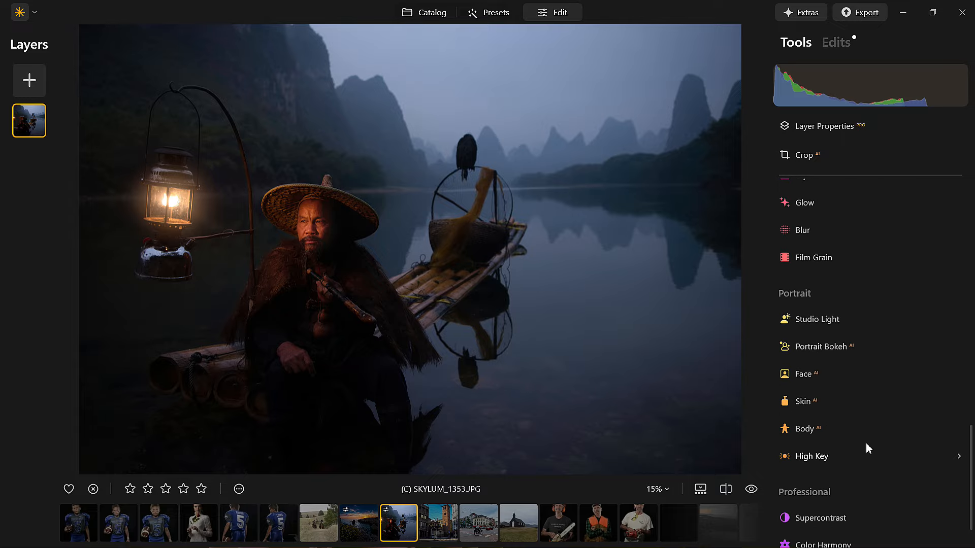
scroll(866, 445, down, 2)
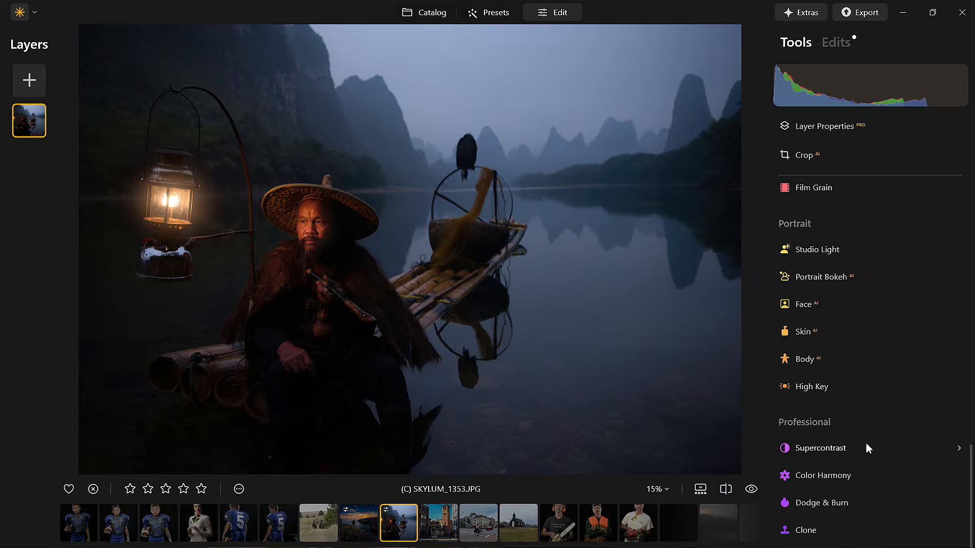
scroll(867, 343, up, 1)
scroll(866, 343, down, 1)
scroll(866, 344, up, 1)
scroll(866, 345, up, 6)
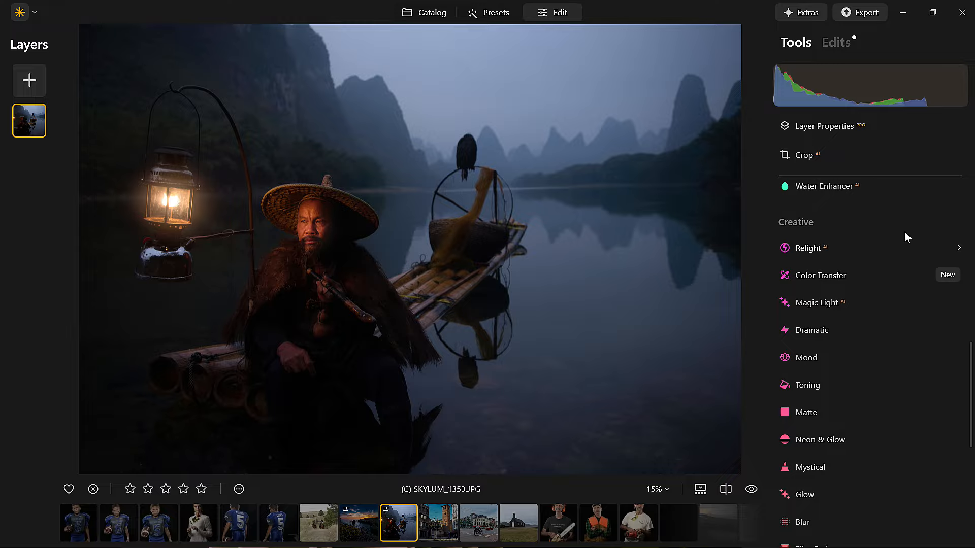
scroll(836, 216, up, 8)
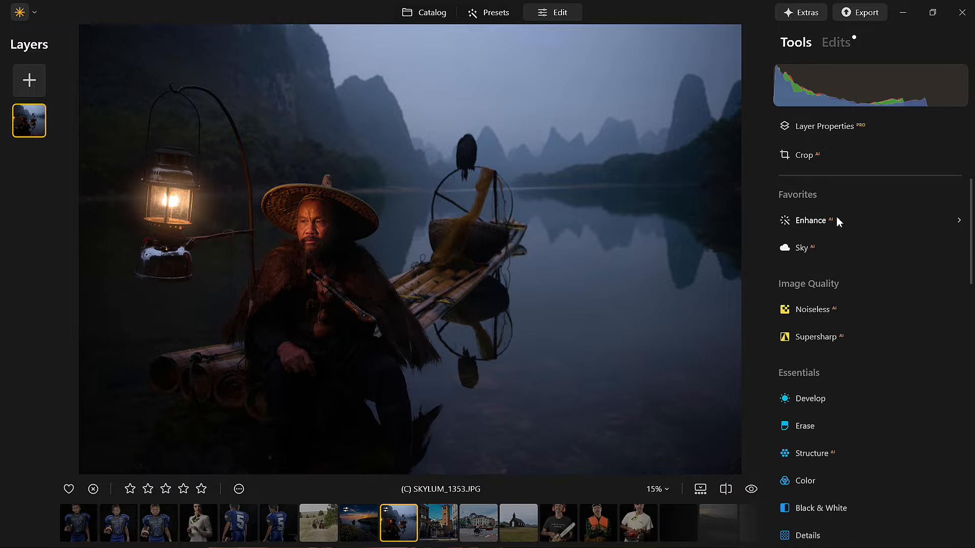
Collapse the Image Quality, Essentials and Landscape tool groups.
click(831, 284)
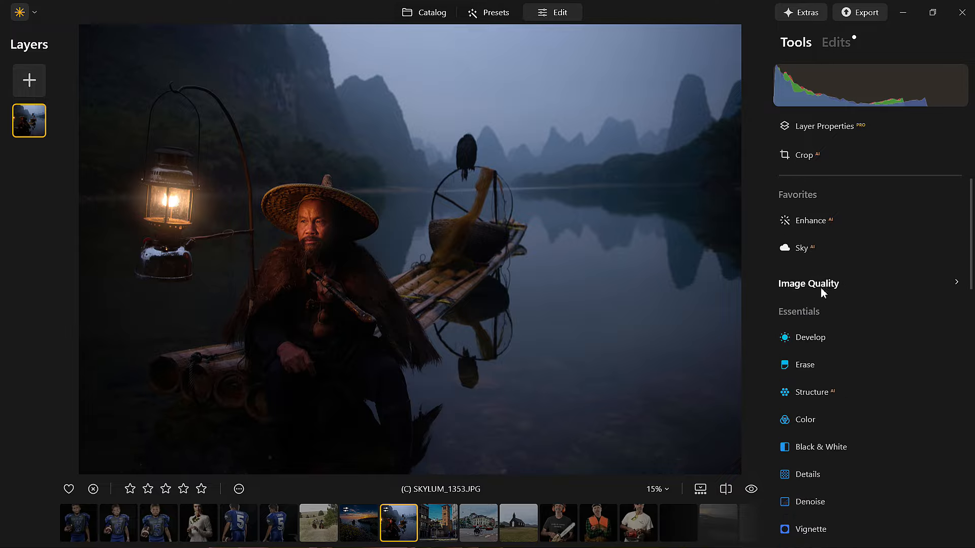
click(810, 314)
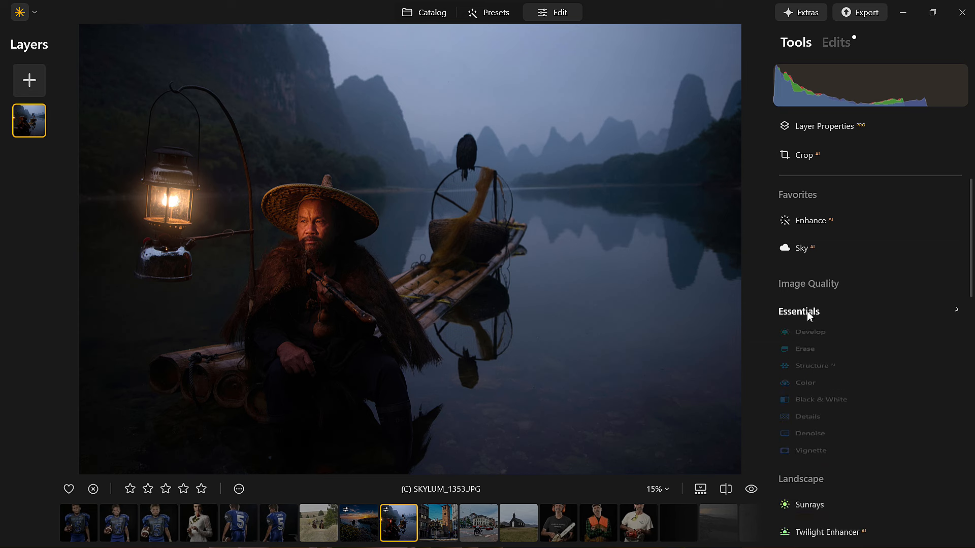
click(810, 341)
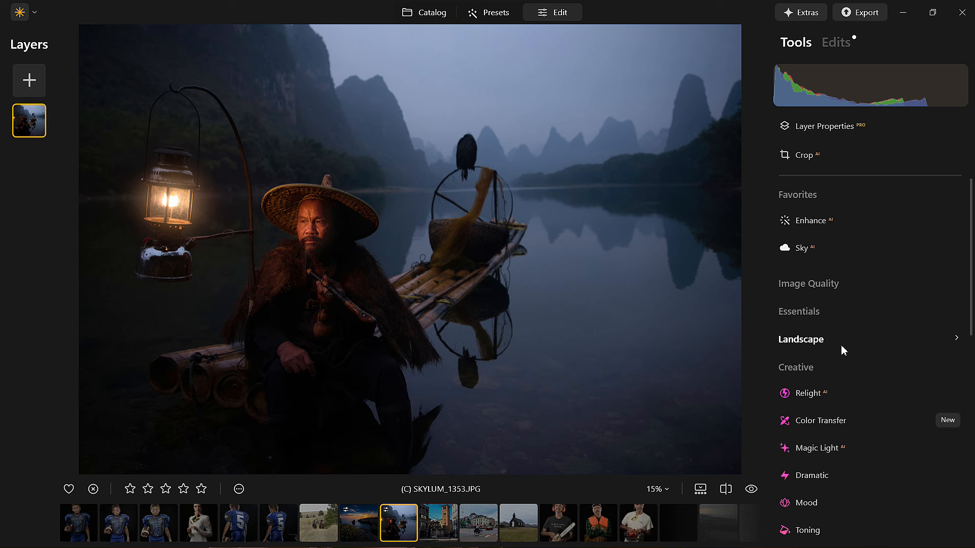
Tone the shadows of the lantern fisherman photo blue with the Toning tool, using saturation 64 and hue 236.
scroll(847, 457, down, 3)
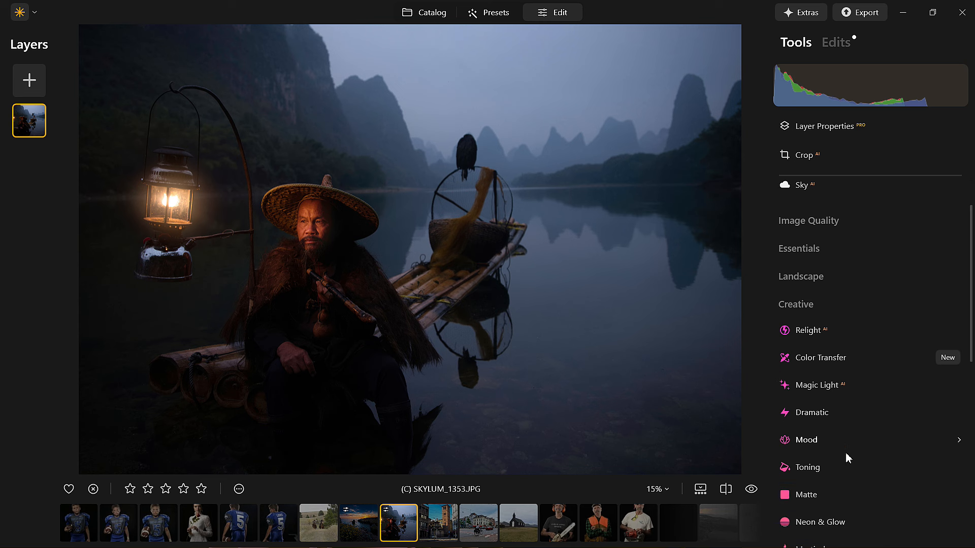
click(818, 455)
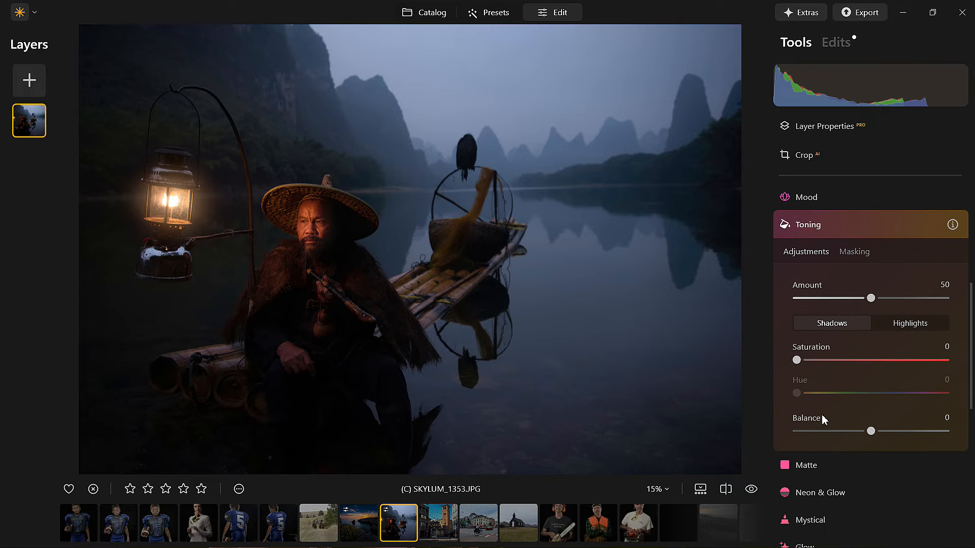
drag(805, 356, 894, 354)
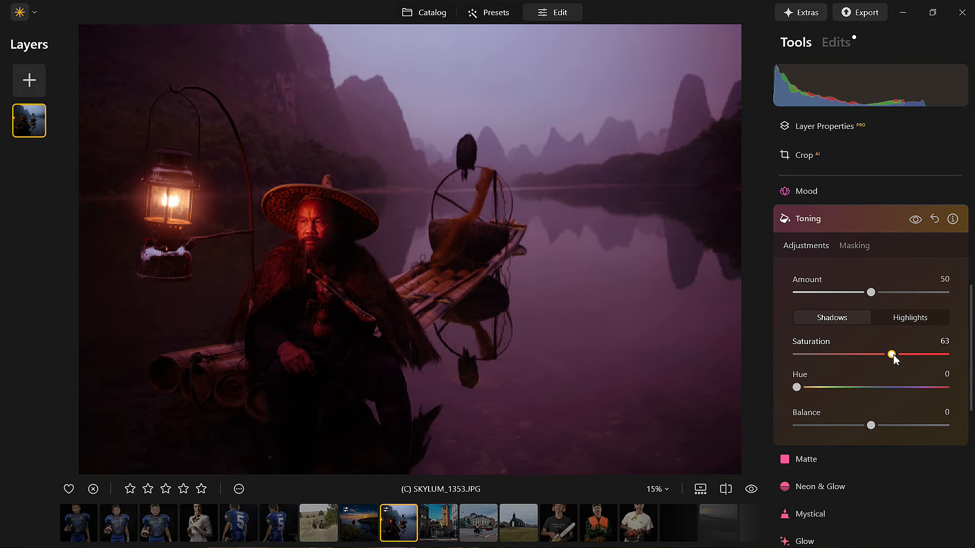
drag(796, 387, 894, 374)
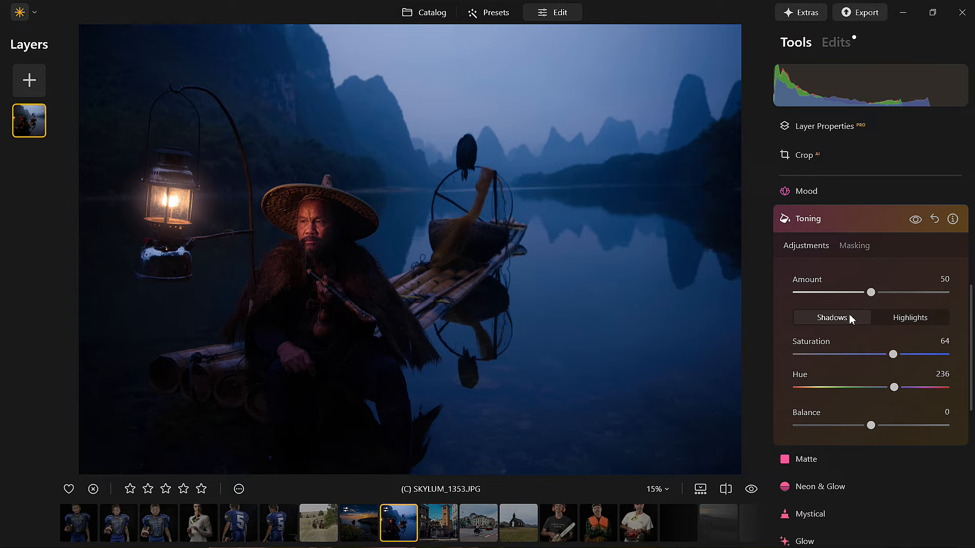
Tone the highlights with saturation 58 and hue 179, and set the toning balance to -74.
click(889, 323)
drag(796, 354, 884, 354)
drag(796, 387, 870, 388)
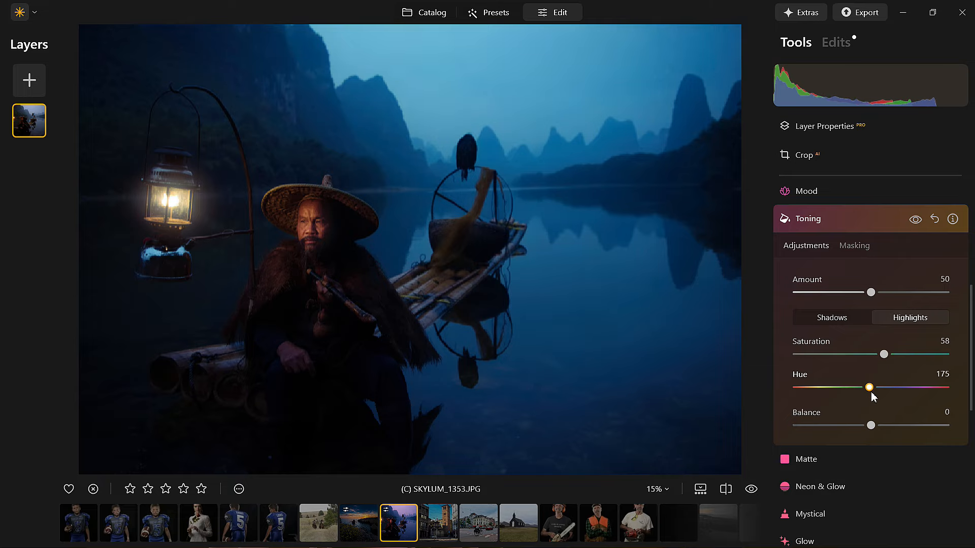
drag(871, 426, 816, 427)
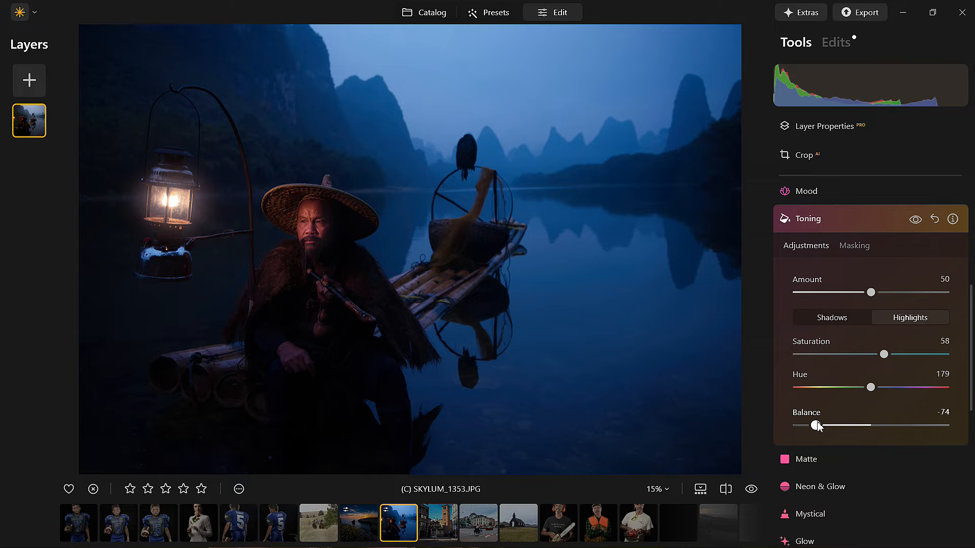
Exclude the fisherman from the toning by applying the AI Human mask and inverting it.
click(854, 245)
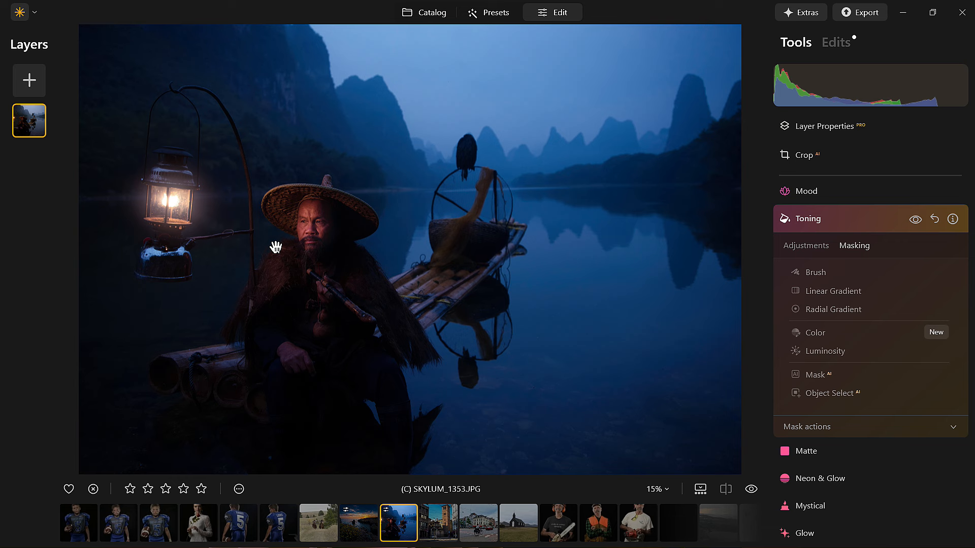
click(827, 378)
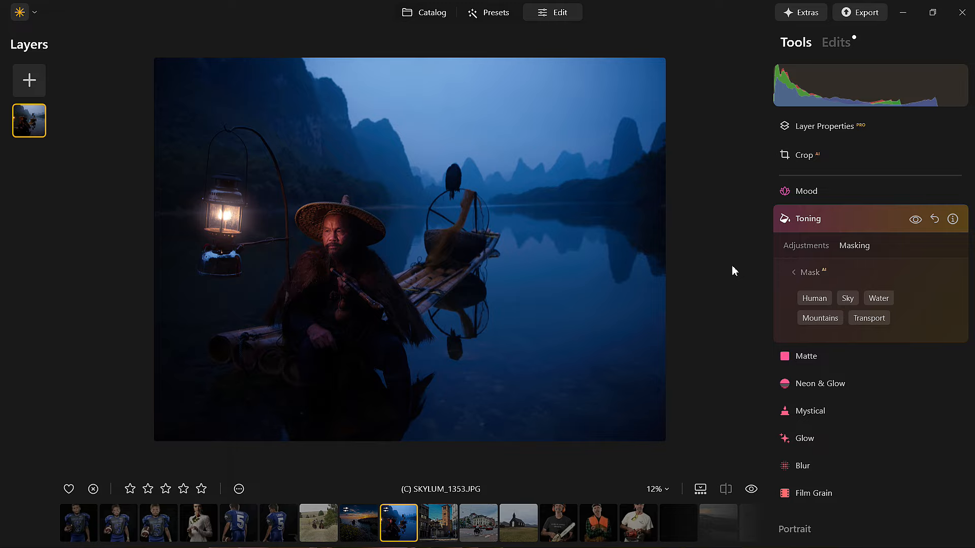
click(812, 300)
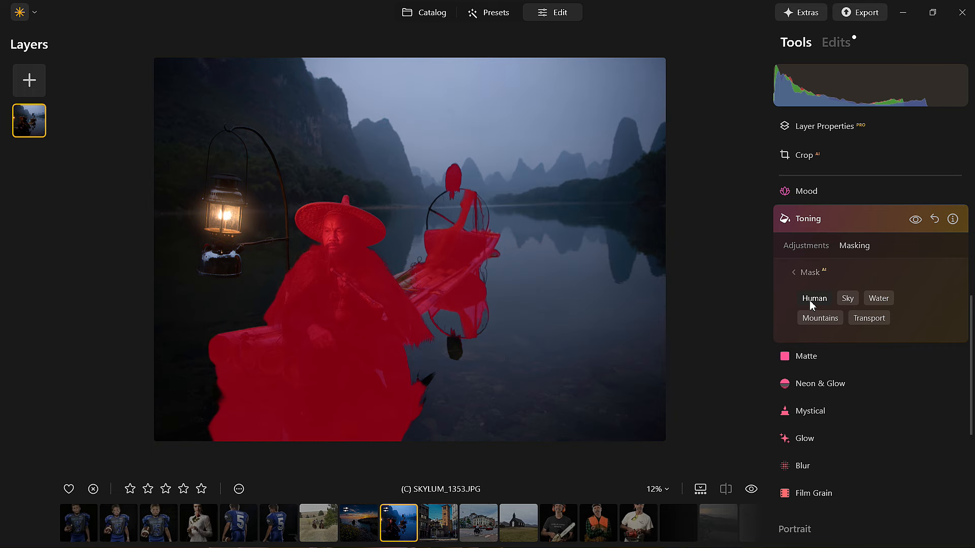
click(808, 274)
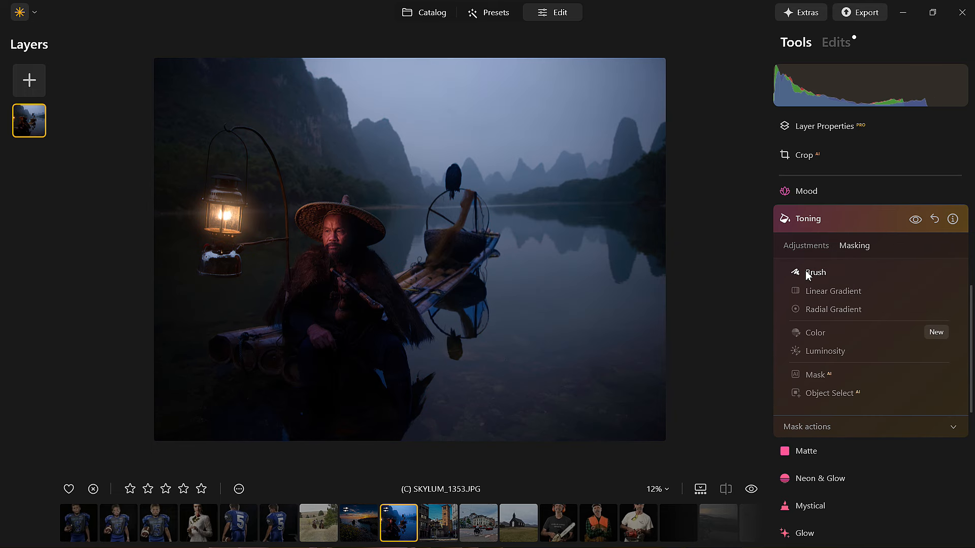
click(857, 427)
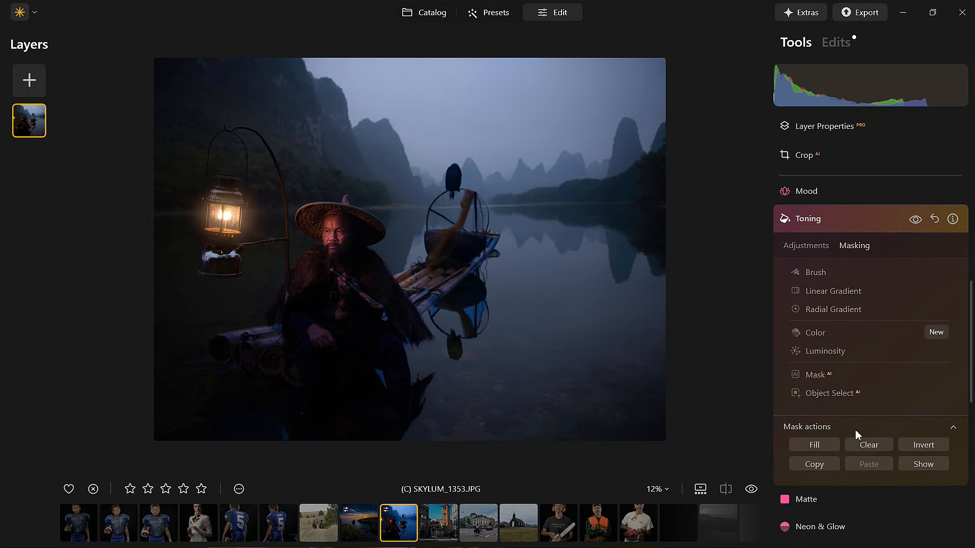
click(924, 445)
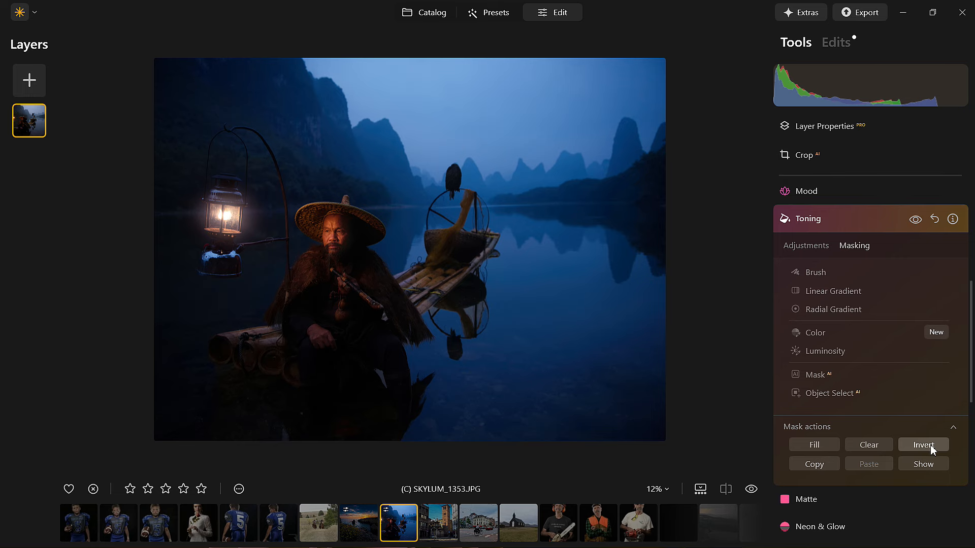
Compare the photo with and without the masked toning.
click(919, 219)
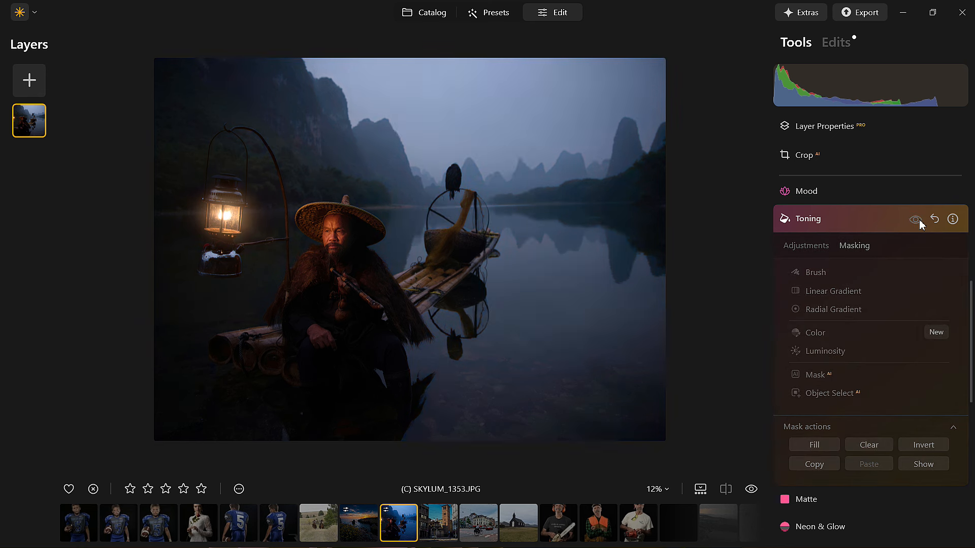
click(918, 220)
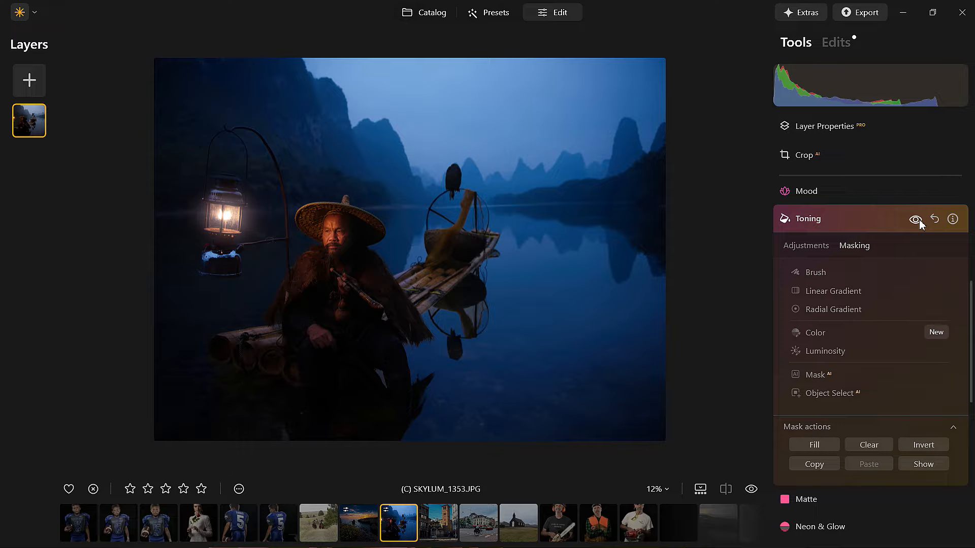
click(919, 222)
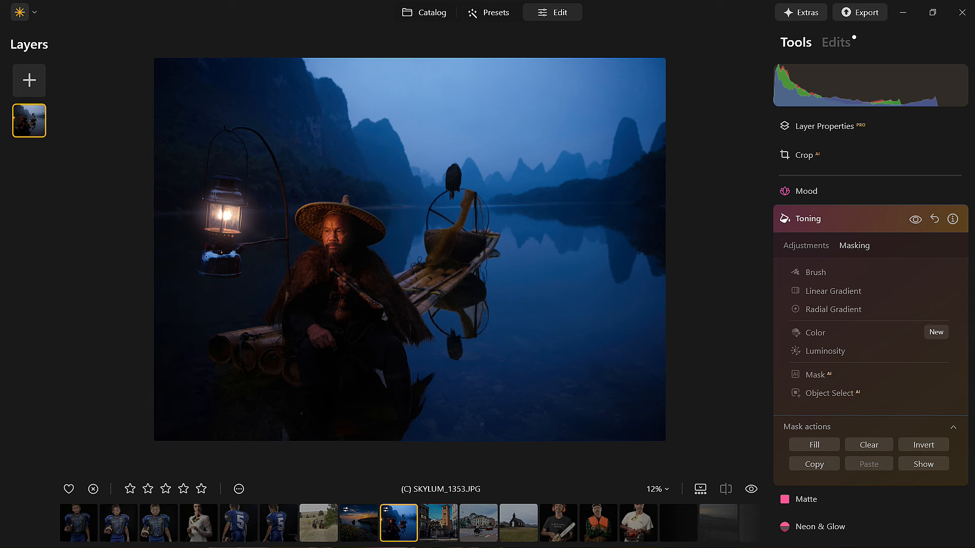
Close the Toning tool and expand the Essentials tool group.
click(837, 224)
scroll(876, 260, up, 5)
scroll(838, 285, down, 5)
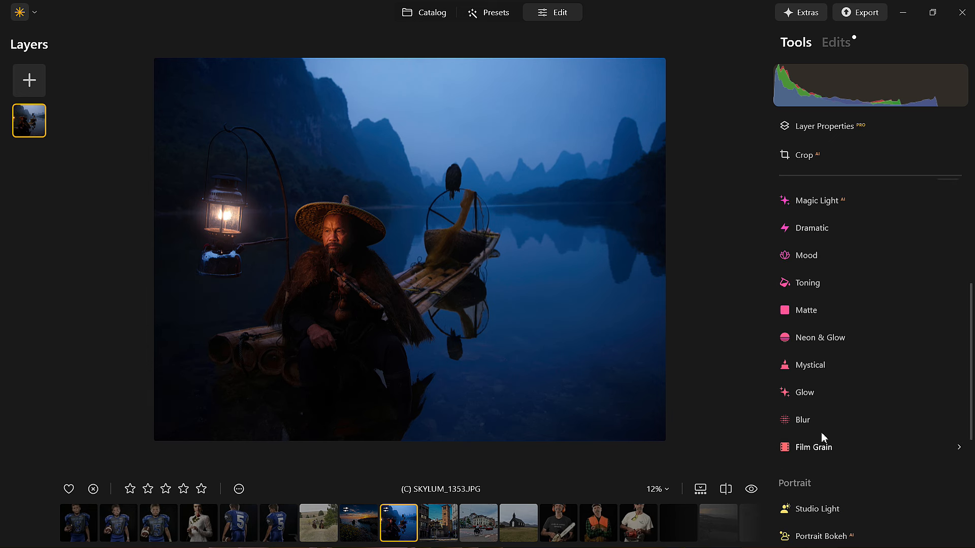
scroll(828, 428, up, 5)
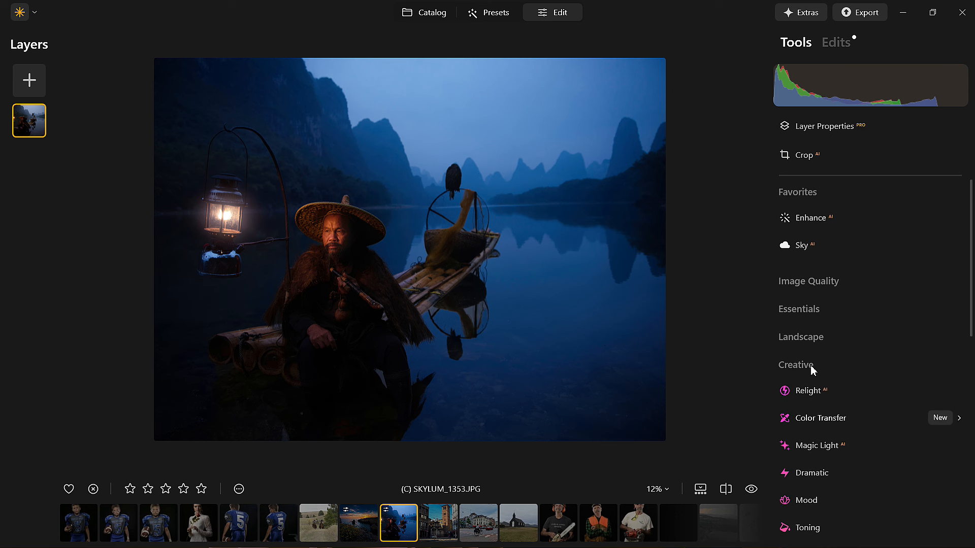
click(814, 311)
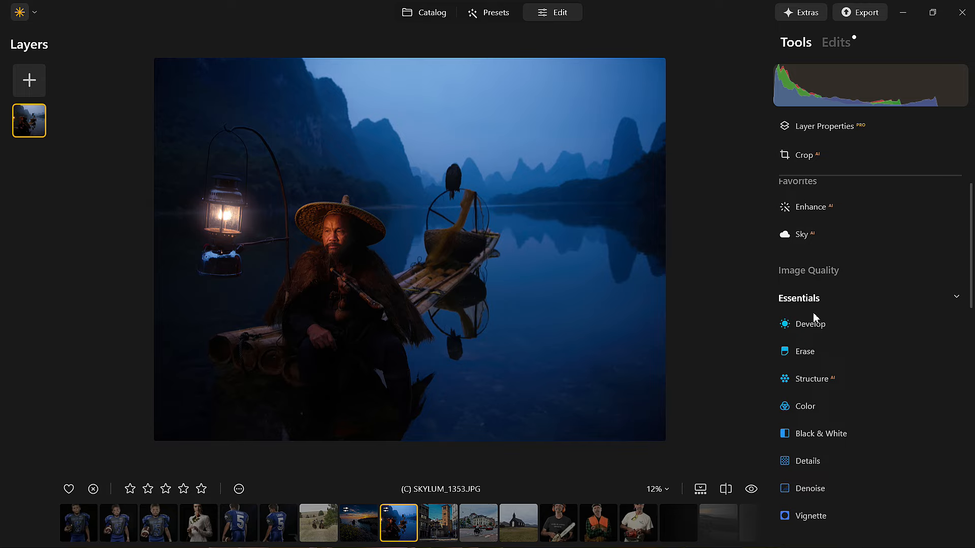
Add a vignette with its subject point on the fisherman's face, using amount -100 and size 0.
click(811, 506)
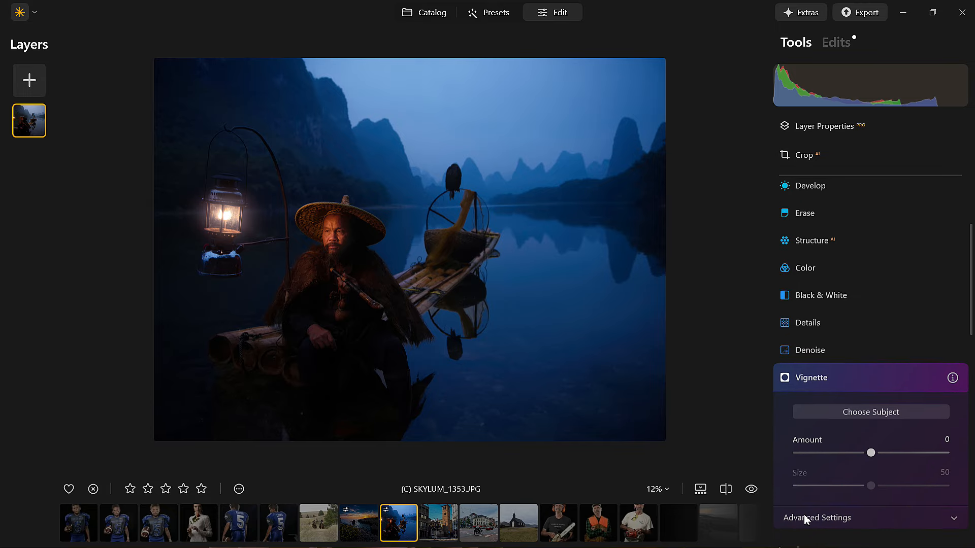
click(870, 410)
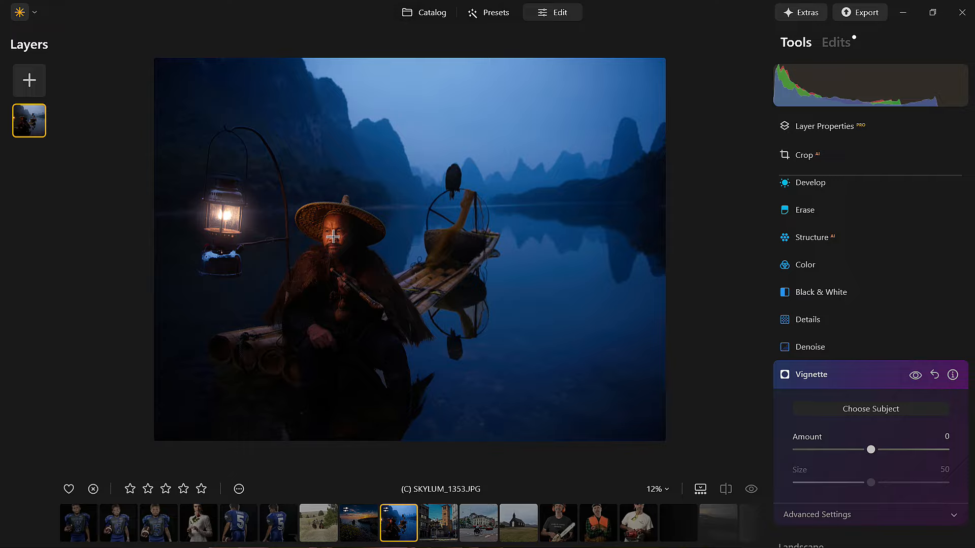
drag(879, 451, 802, 447)
drag(870, 482, 757, 472)
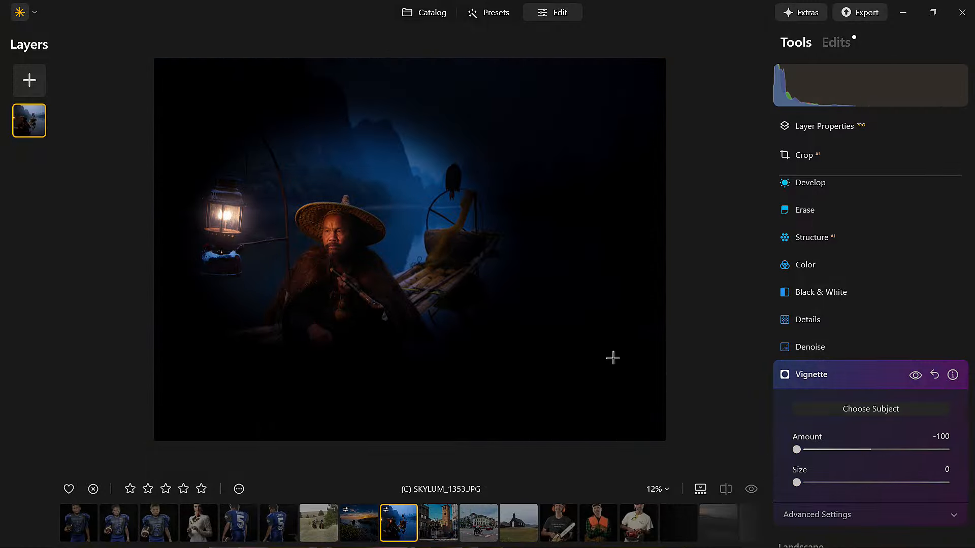
Try the vignette's subject point in several parts of the photo and put it back on the fisherman.
click(612, 355)
click(595, 87)
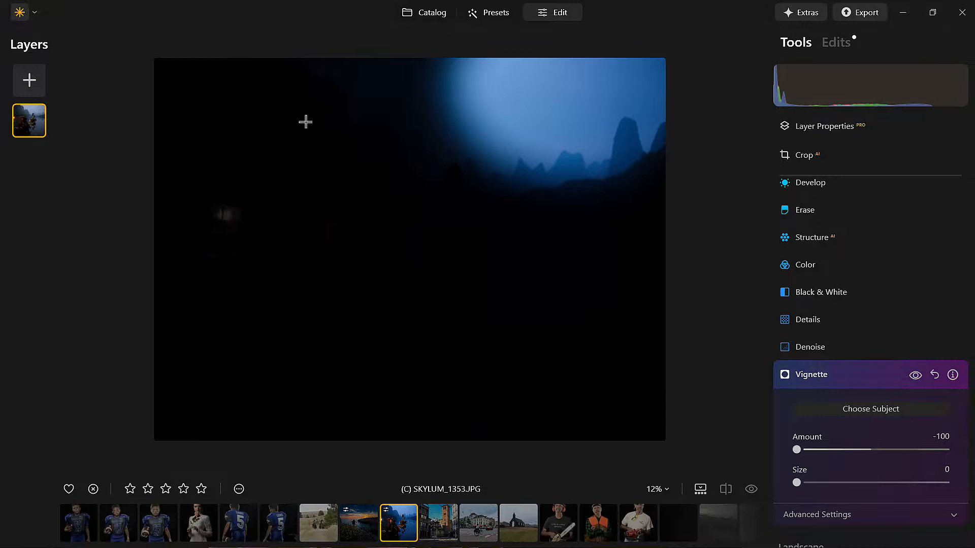
click(274, 128)
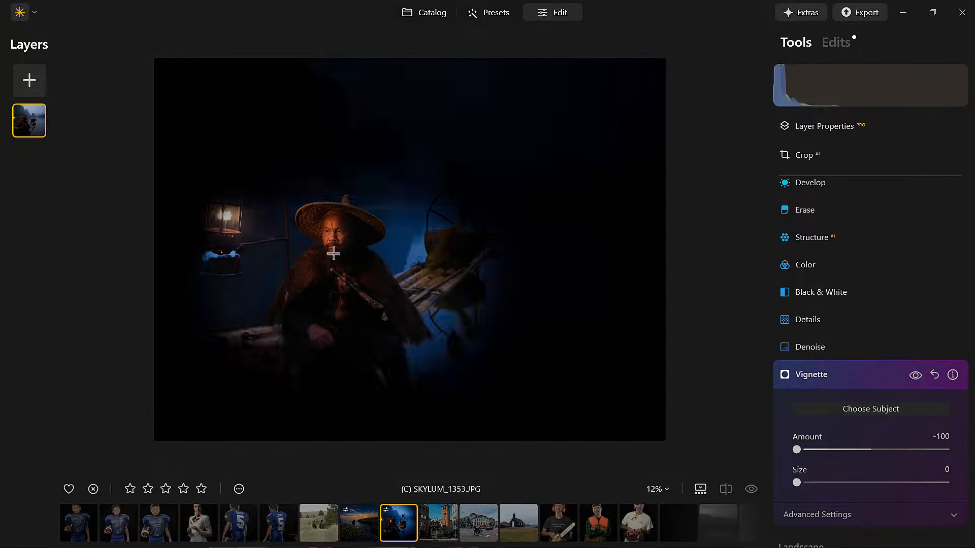
click(333, 253)
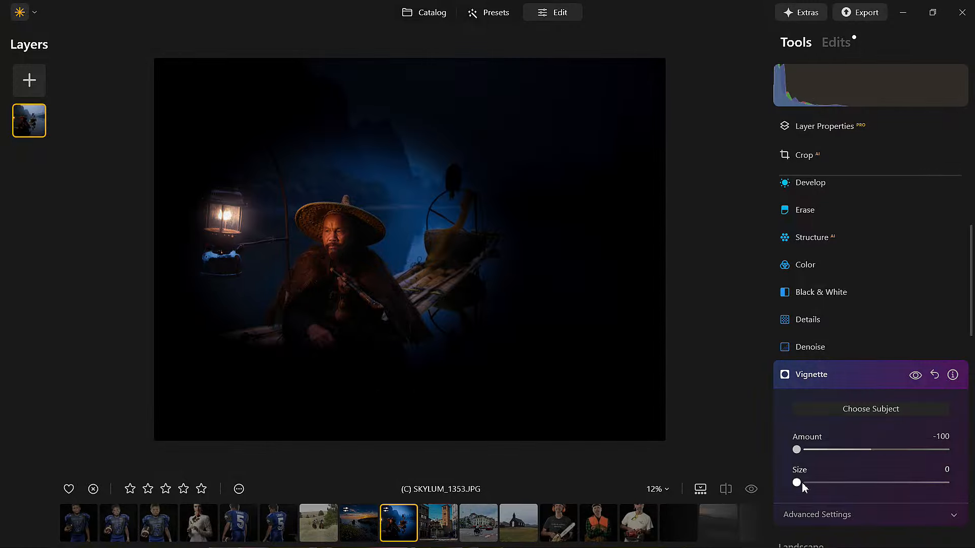
Soften the vignette to size 41 and amount -52, and set its inner light to 37.
scroll(826, 499, down, 1)
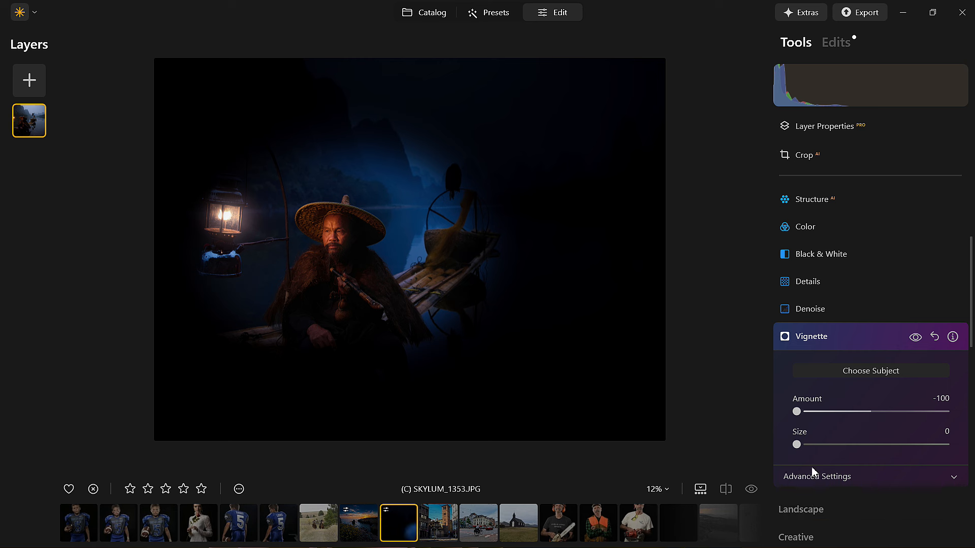
drag(796, 445, 858, 461)
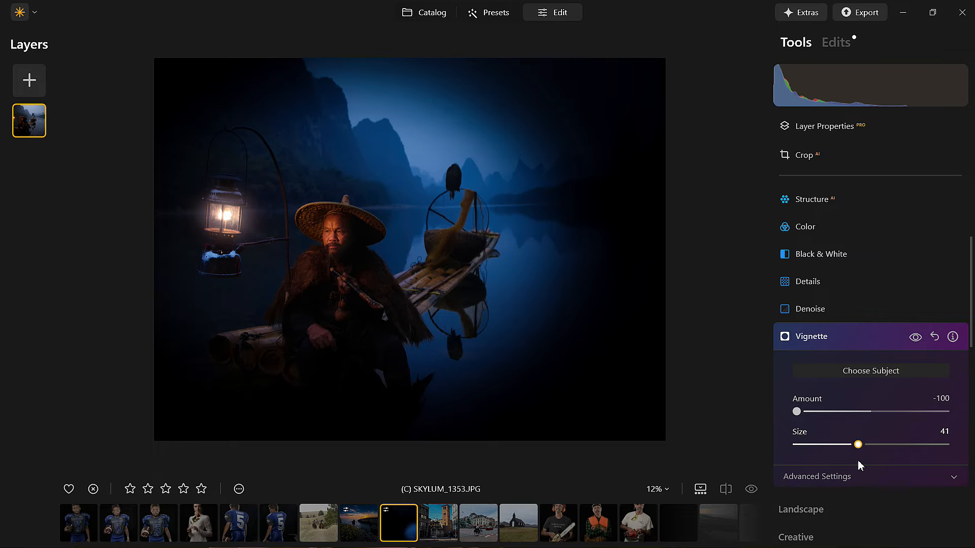
drag(797, 412, 832, 428)
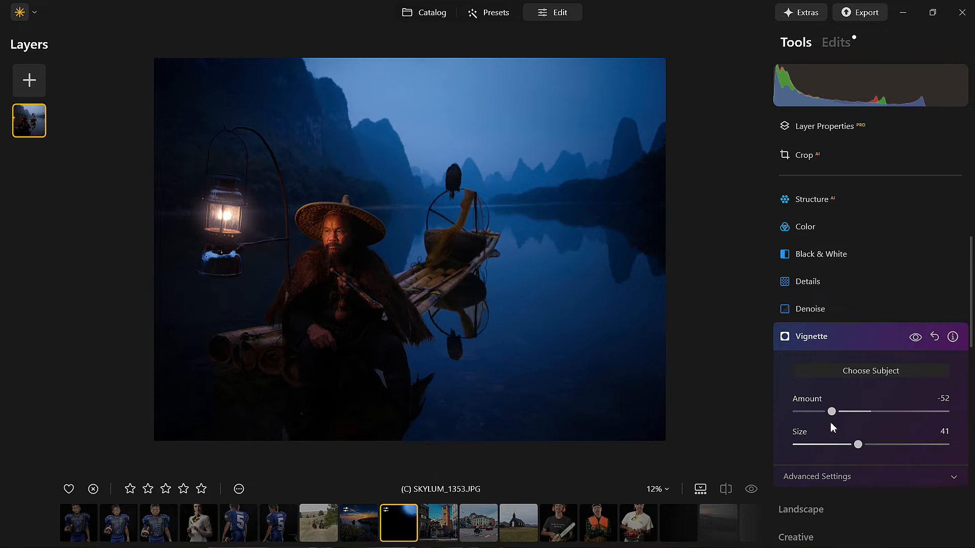
click(853, 477)
scroll(853, 481, down, 5)
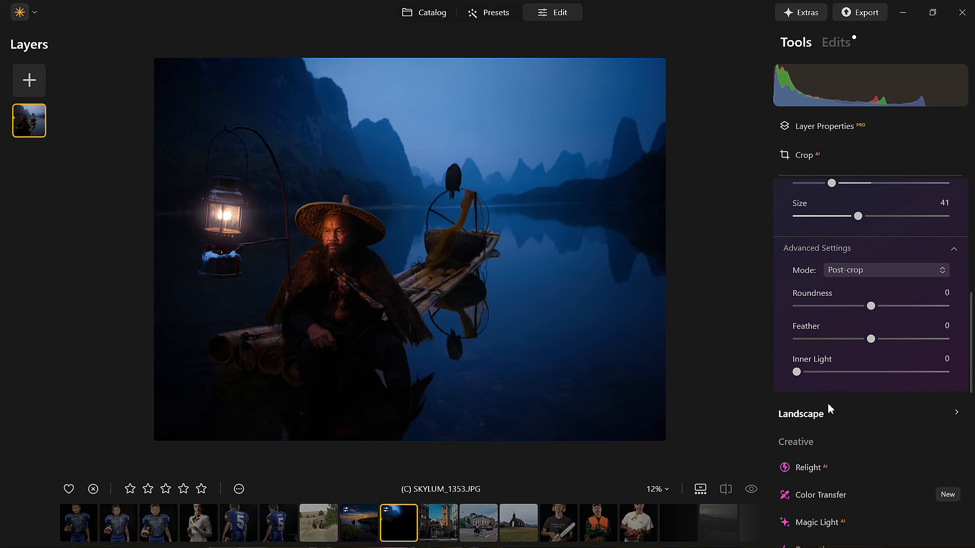
drag(797, 374, 859, 376)
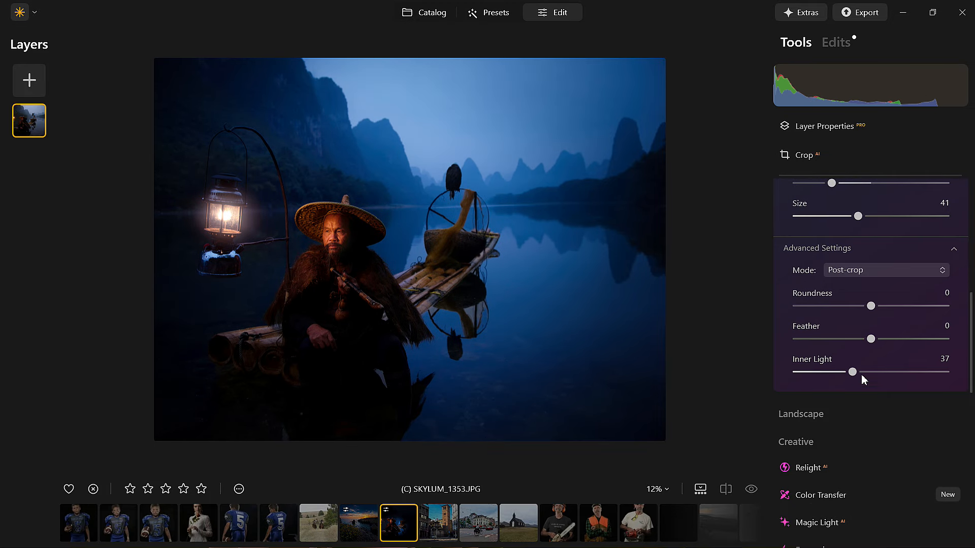
Compare the photo with and without the vignette, and reset the Vignette tool.
scroll(935, 277, up, 3)
click(914, 262)
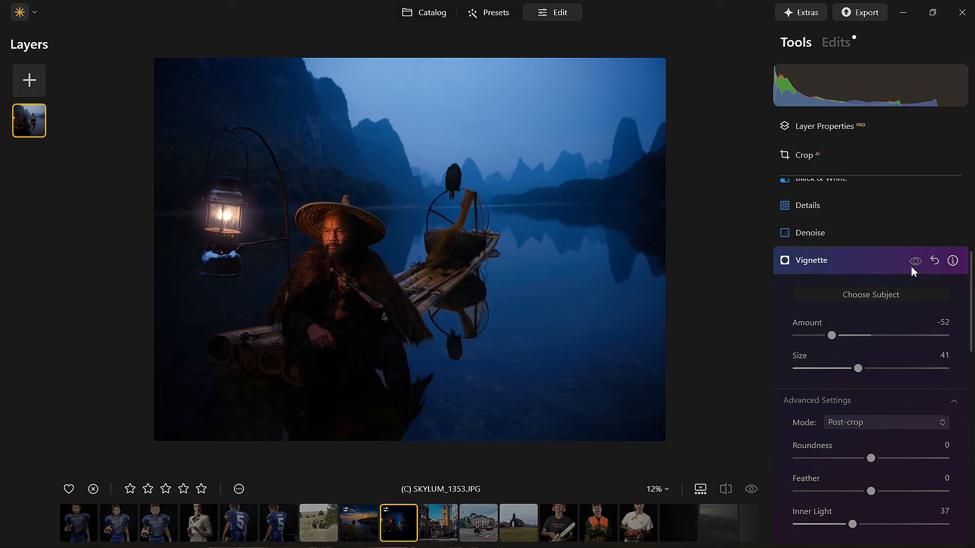
click(912, 268)
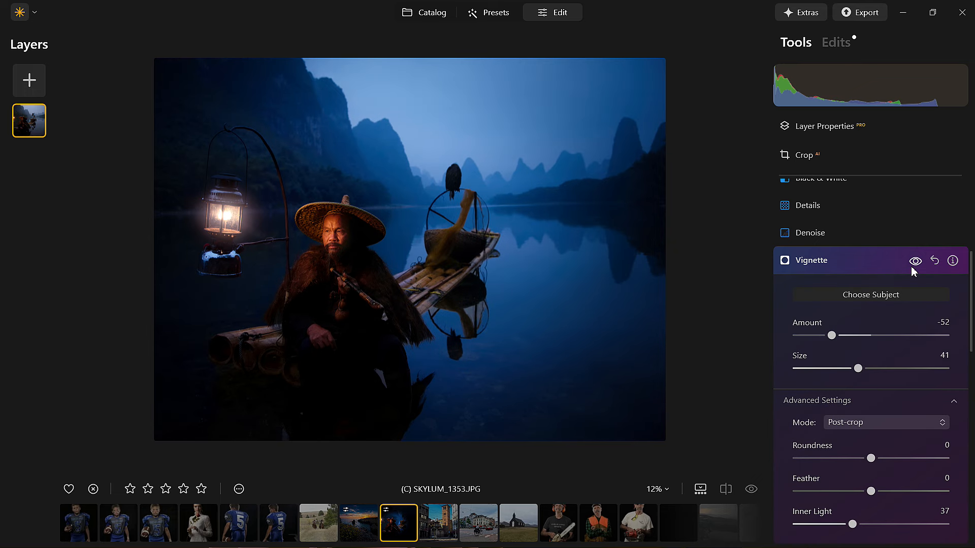
click(911, 267)
click(912, 266)
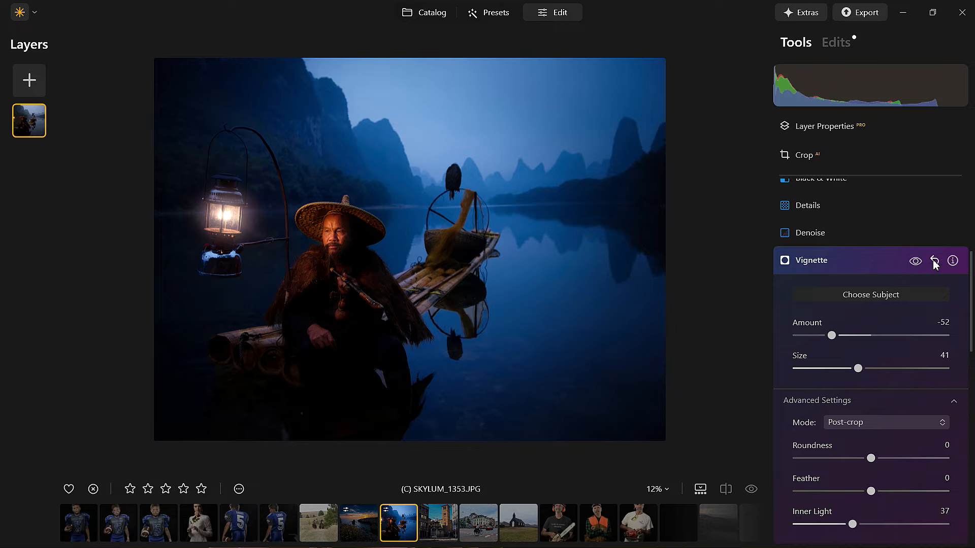
click(934, 261)
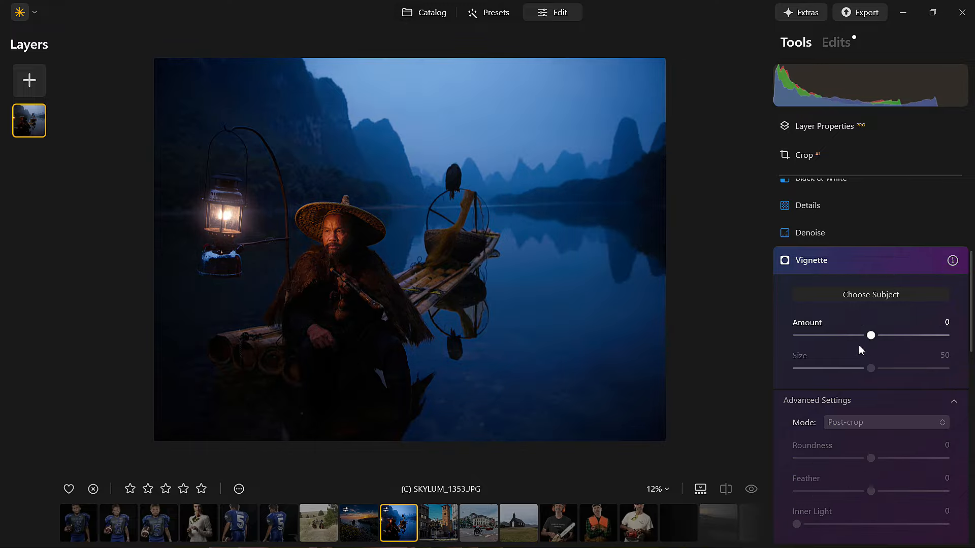
Darken the whole fisherman photo with the Develop tool by setting the exposure to -1.40.
click(862, 261)
scroll(860, 267, up, 4)
scroll(838, 279, up, 2)
click(812, 313)
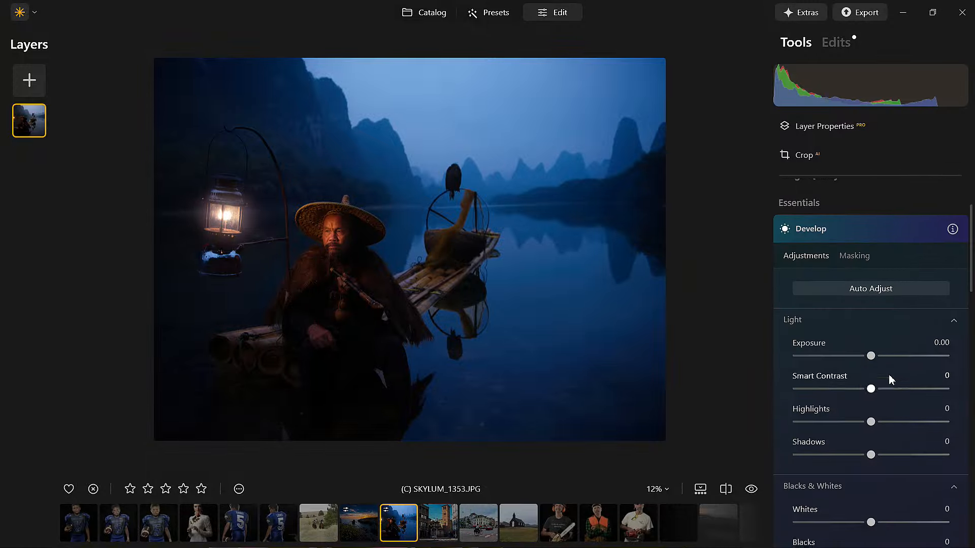
drag(871, 345, 852, 351)
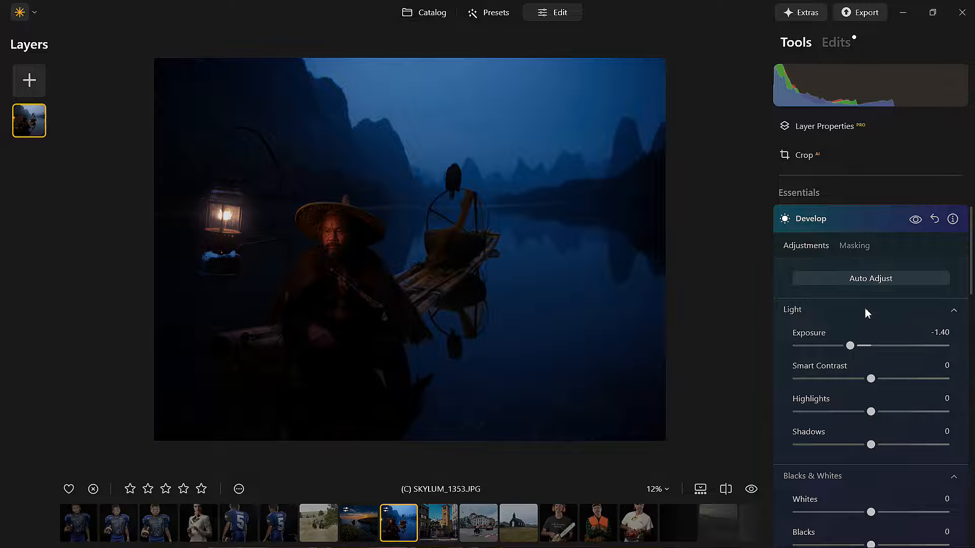
Brush the darkening away from the fisherman, lantern and raft by erasing the Develop mask there.
click(854, 247)
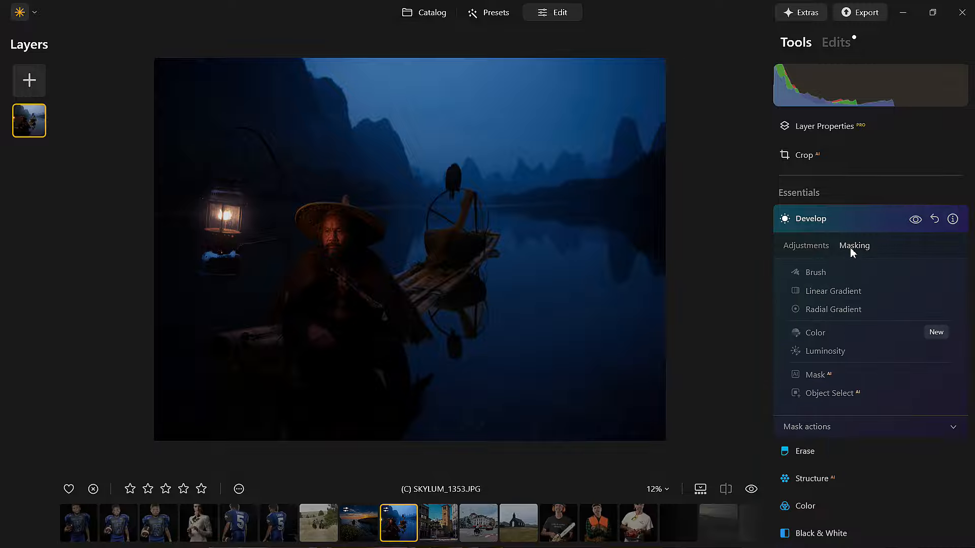
click(821, 272)
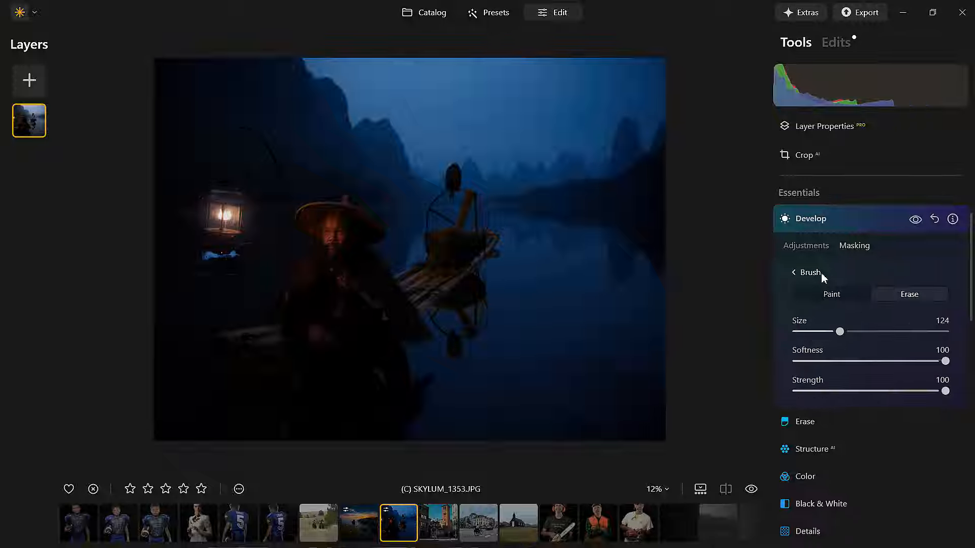
click(903, 296)
mouse_move(314, 198)
mouse_down()
mouse_move(265, 243)
mouse_move(344, 231)
mouse_move(364, 279)
mouse_move(261, 171)
mouse_move(244, 285)
mouse_move(318, 285)
mouse_up()
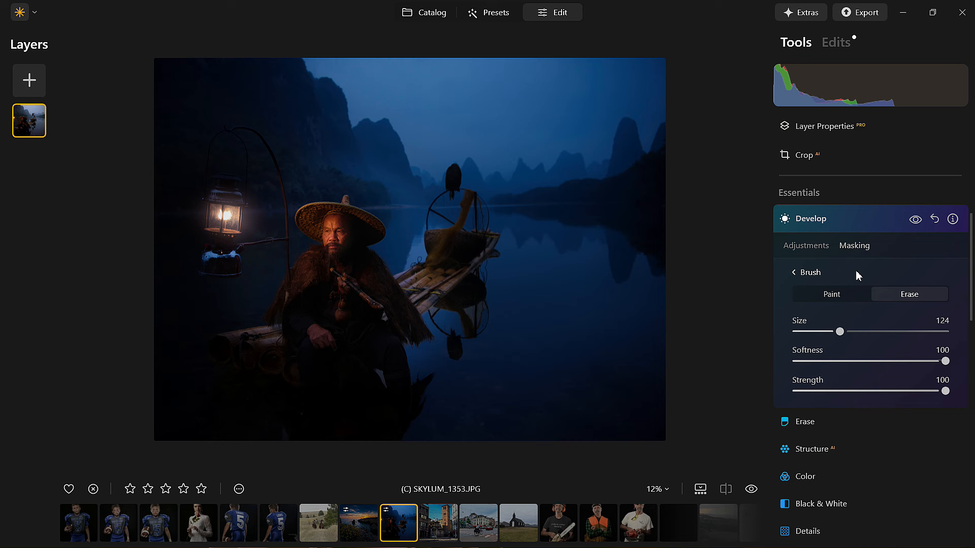
Compare the photo with and without the masked Develop darkening.
click(915, 221)
click(916, 223)
click(916, 224)
click(916, 224)
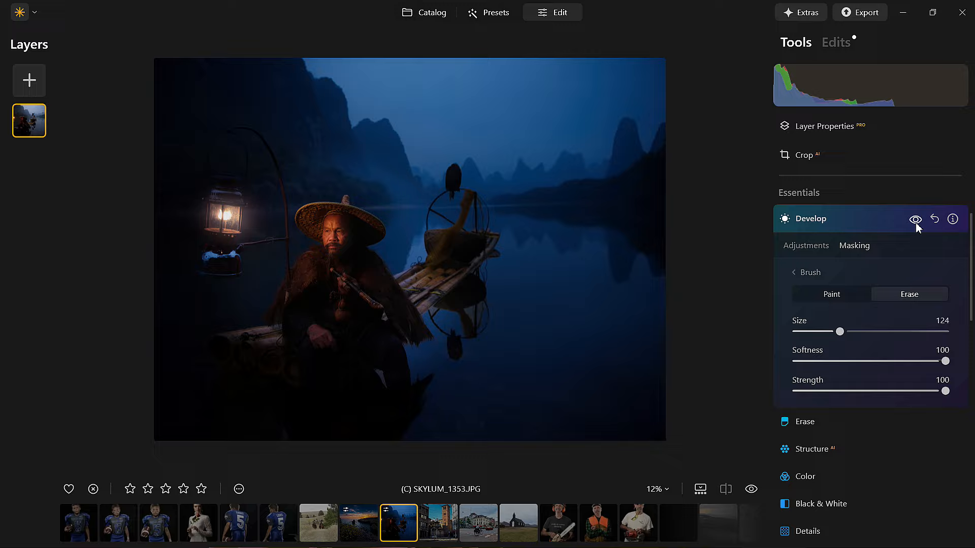
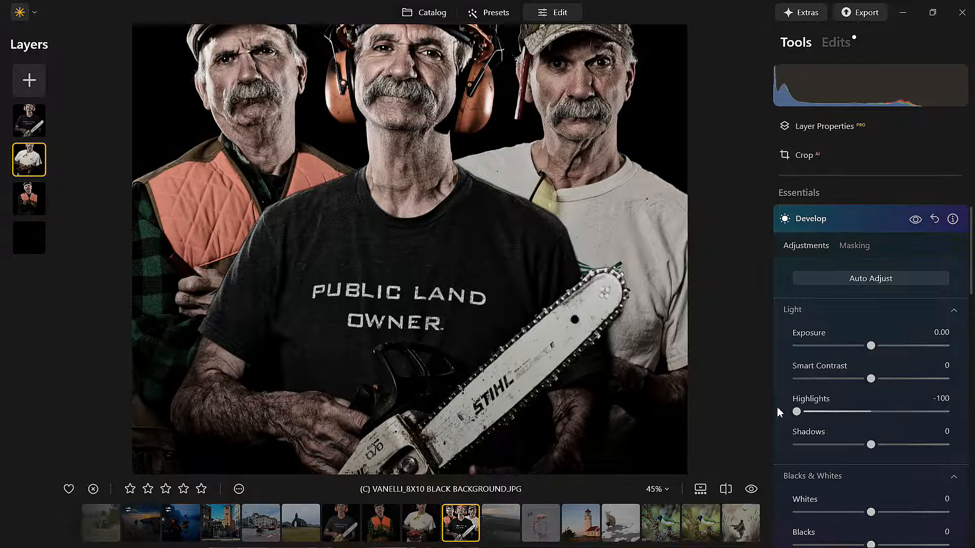
Brighten the face of the man in the white shirt by setting Face Light to 26, and check the layer's edits.
click(853, 228)
scroll(872, 321, down, 10)
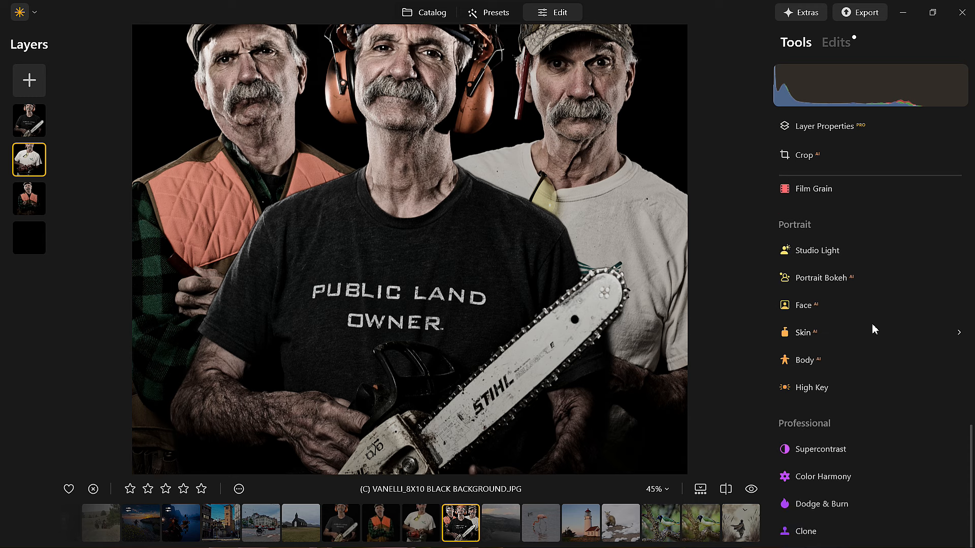
click(808, 311)
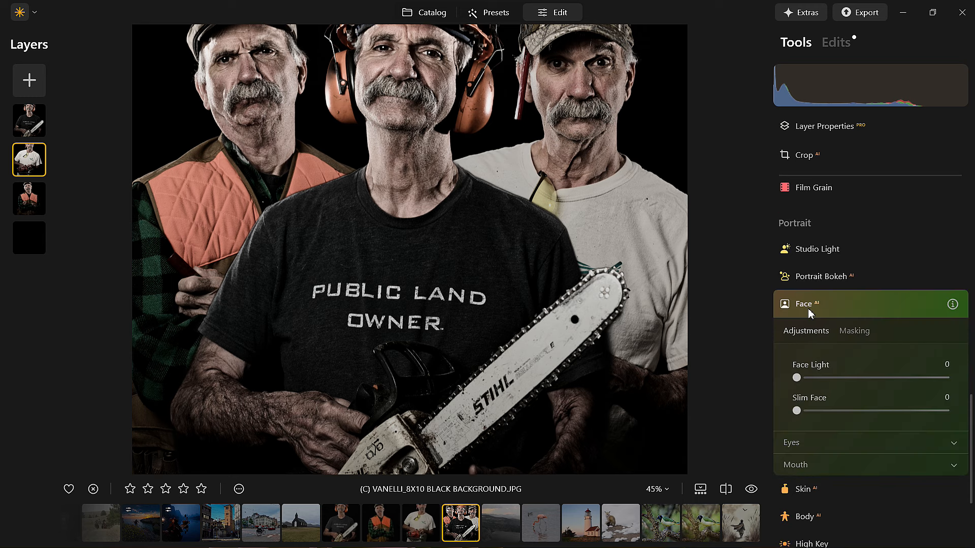
drag(801, 380, 845, 390)
click(848, 304)
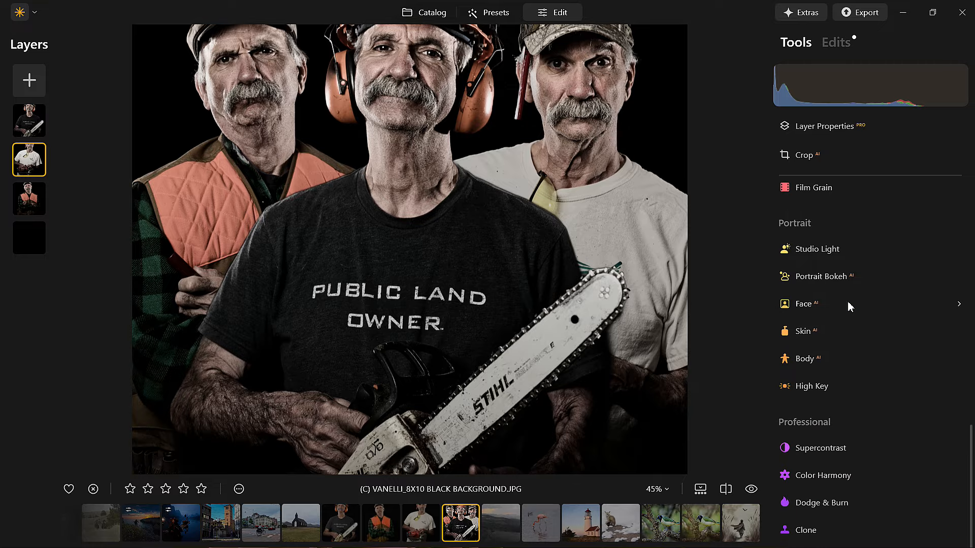
click(837, 47)
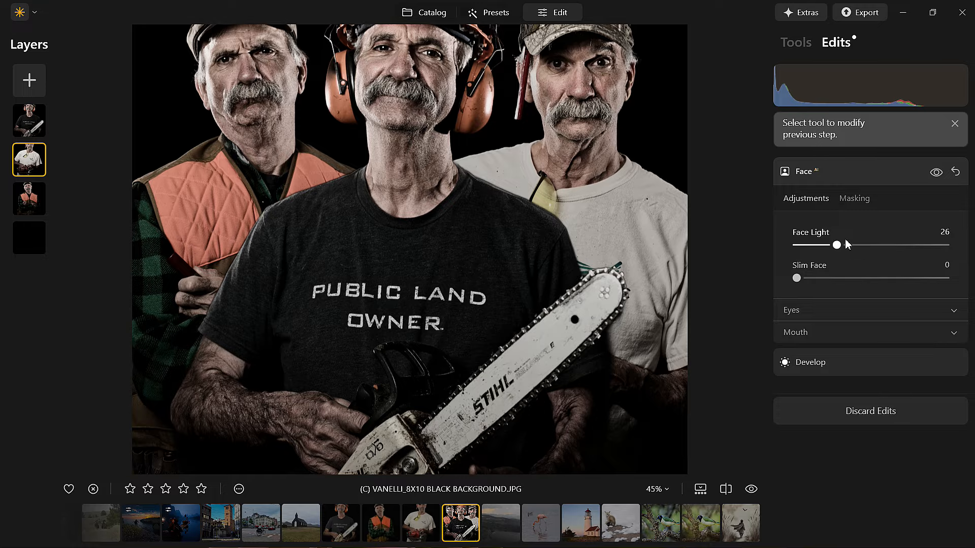
click(840, 177)
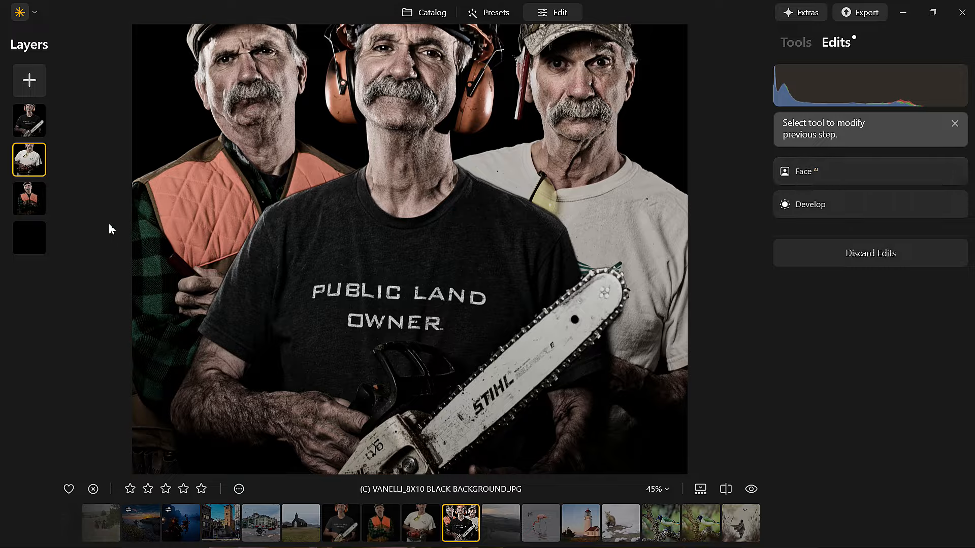
On the layer of the man in the orange vest, apply Enhance with Accent set to 36.
click(29, 207)
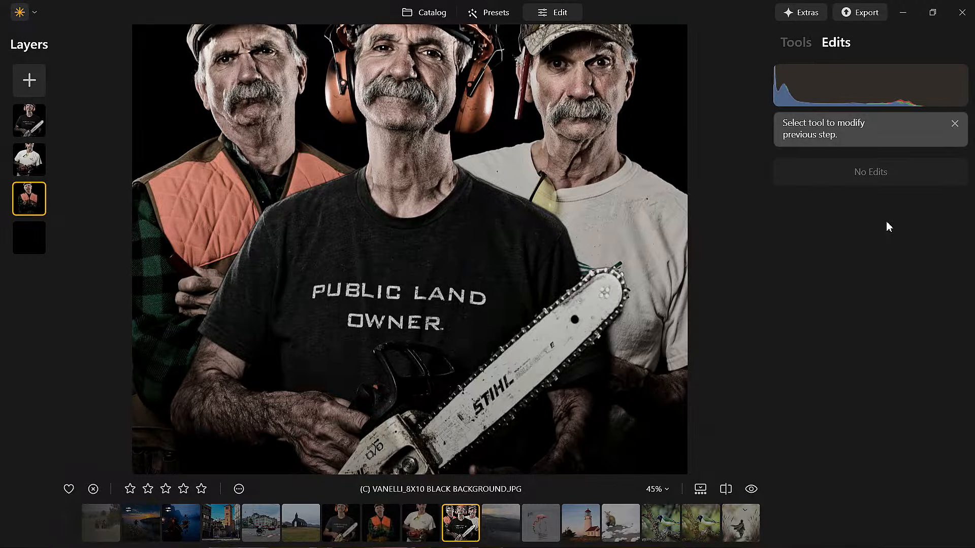
click(792, 42)
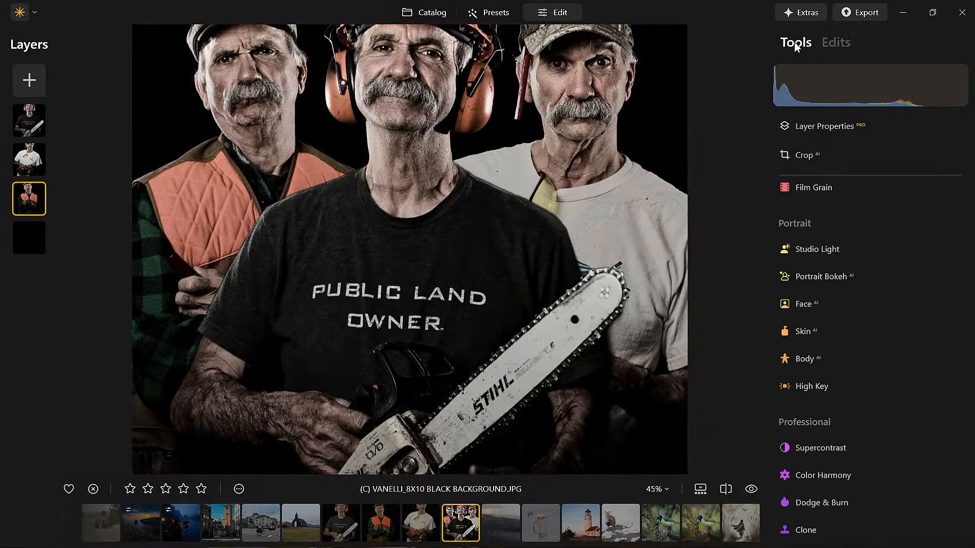
scroll(476, 365, down, 3)
scroll(829, 358, up, 5)
scroll(828, 359, up, 8)
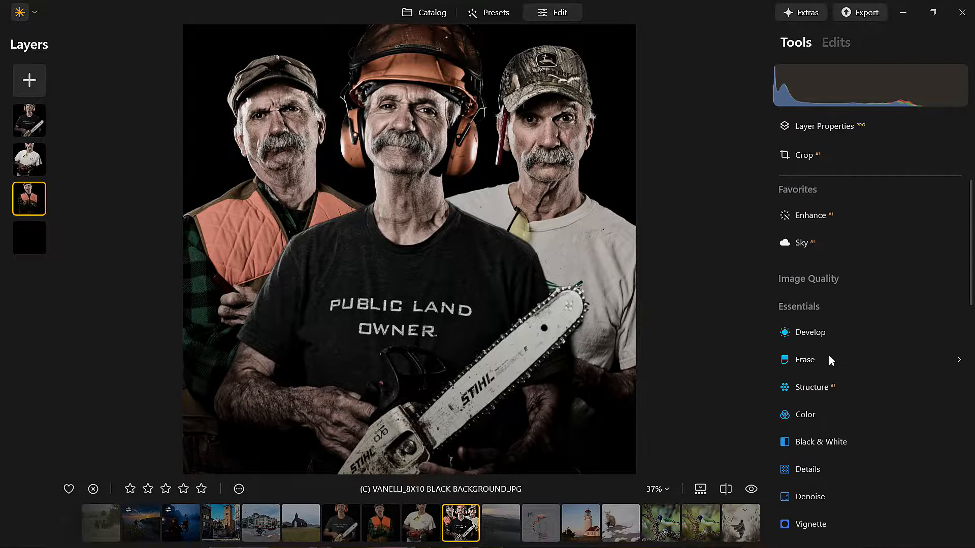
scroll(840, 350, down, 1)
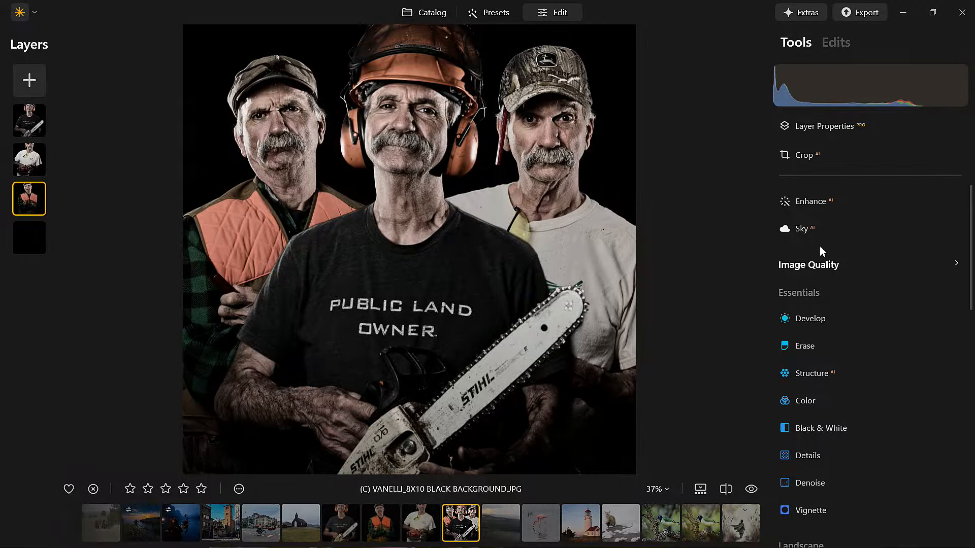
click(824, 211)
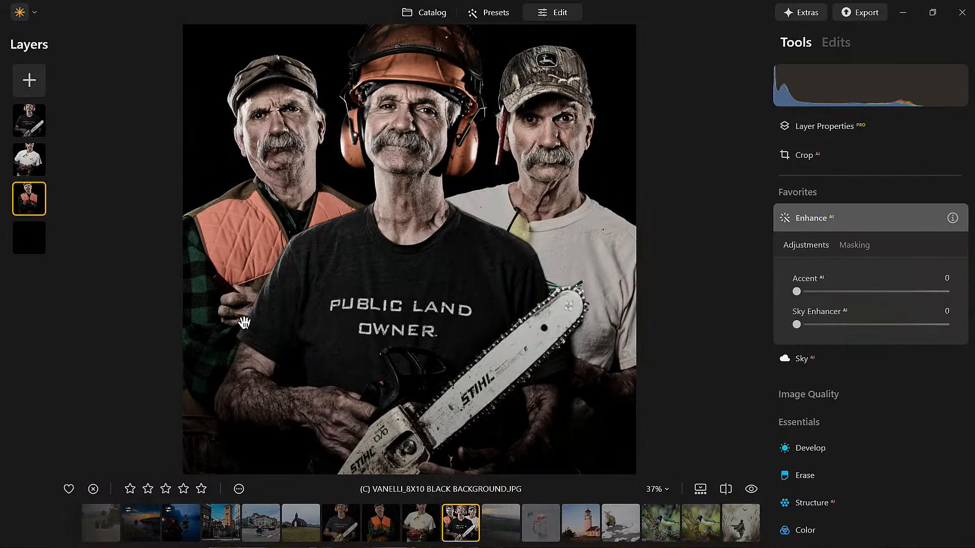
drag(796, 292, 851, 314)
Compare the photo with and without the Enhance adjustment, and close the tool.
click(918, 220)
click(918, 223)
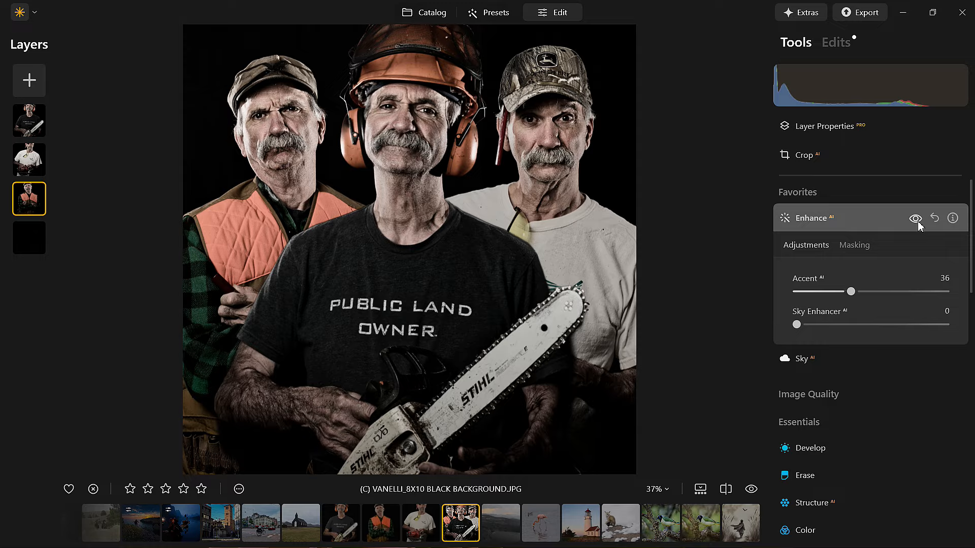
click(879, 213)
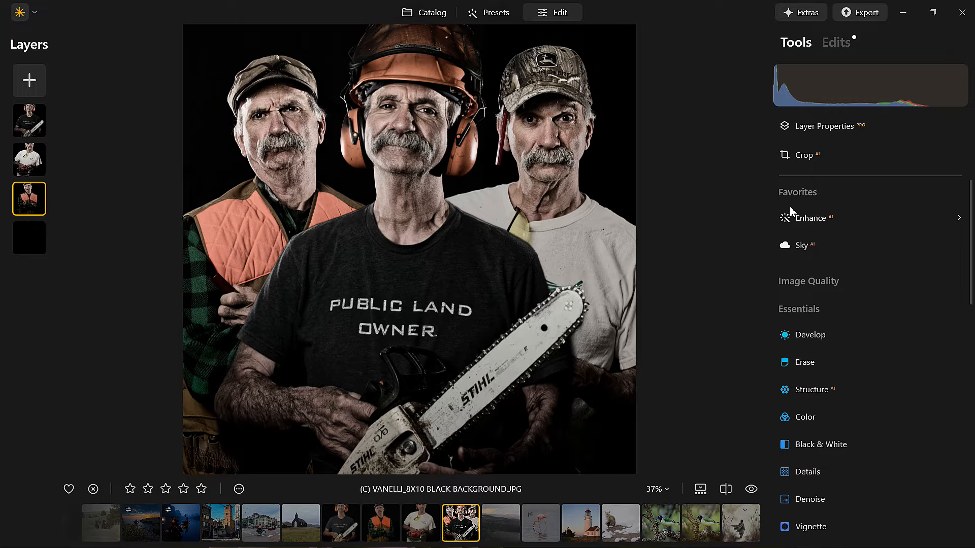
Select the three layers with the men and merge them into one layer.
click(33, 126)
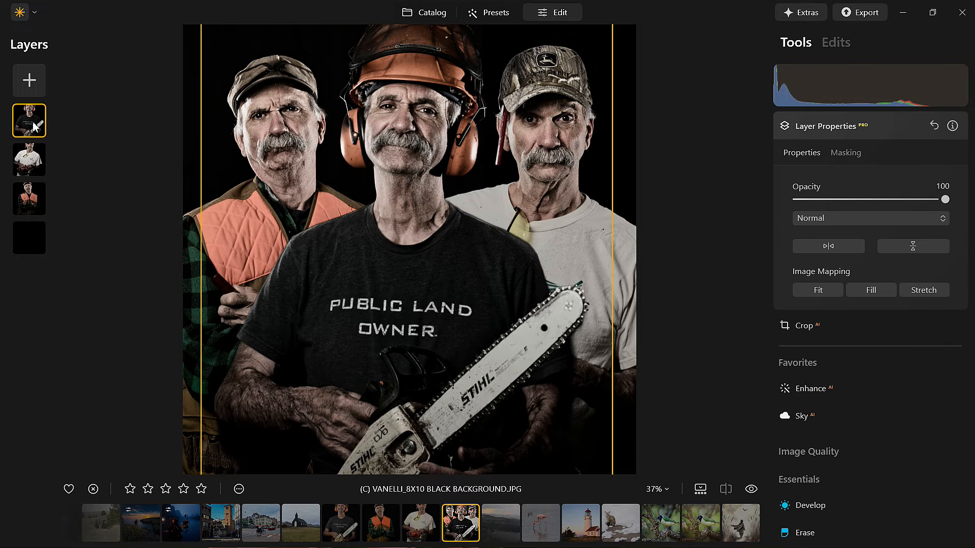
shift+click(29, 205)
right_click(30, 206)
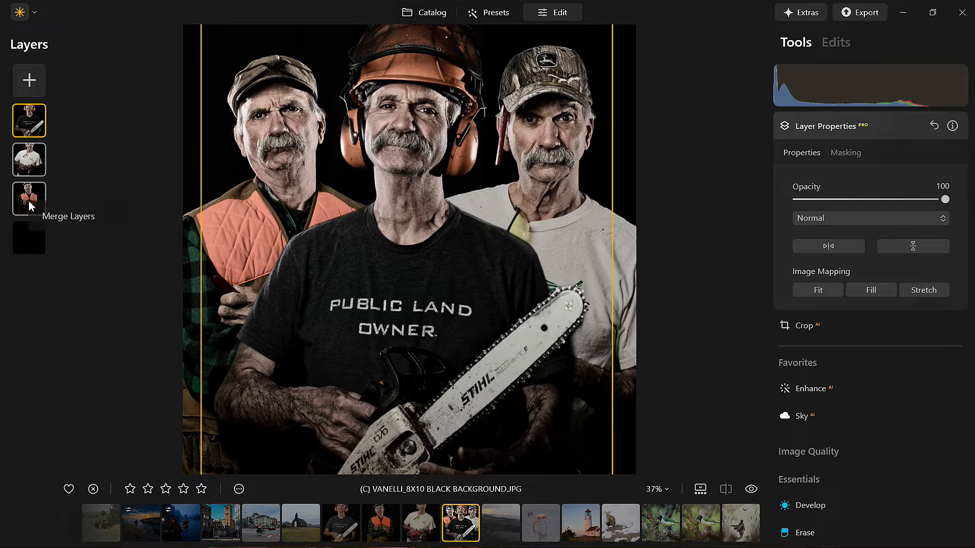
click(73, 222)
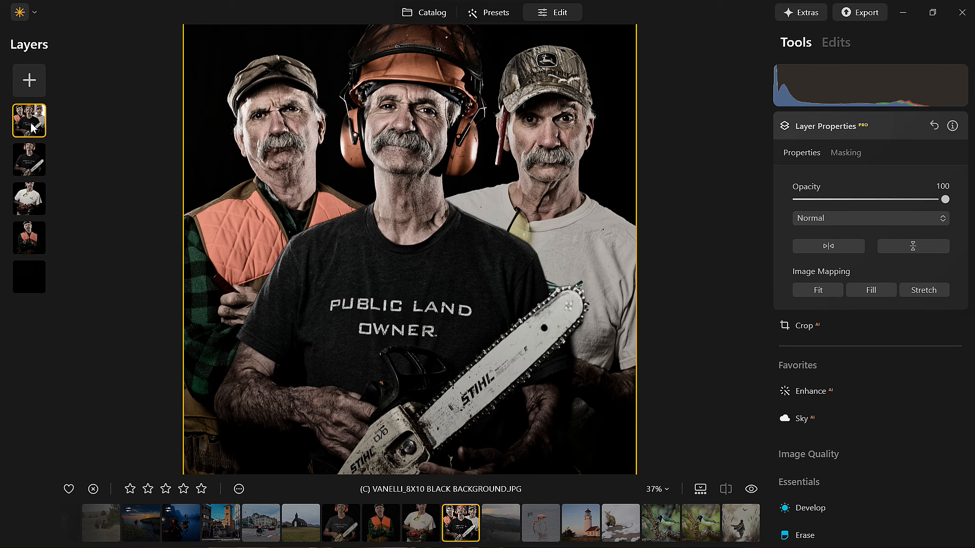
Darken the merged layer with the Develop tool by setting the exposure to -2.47.
scroll(290, 220, down, 4)
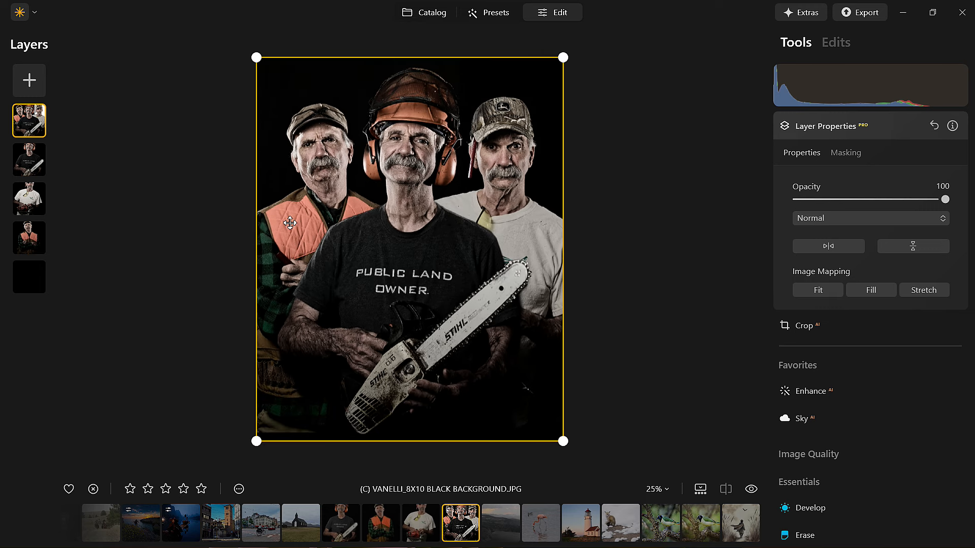
scroll(290, 223, up, 1)
click(838, 127)
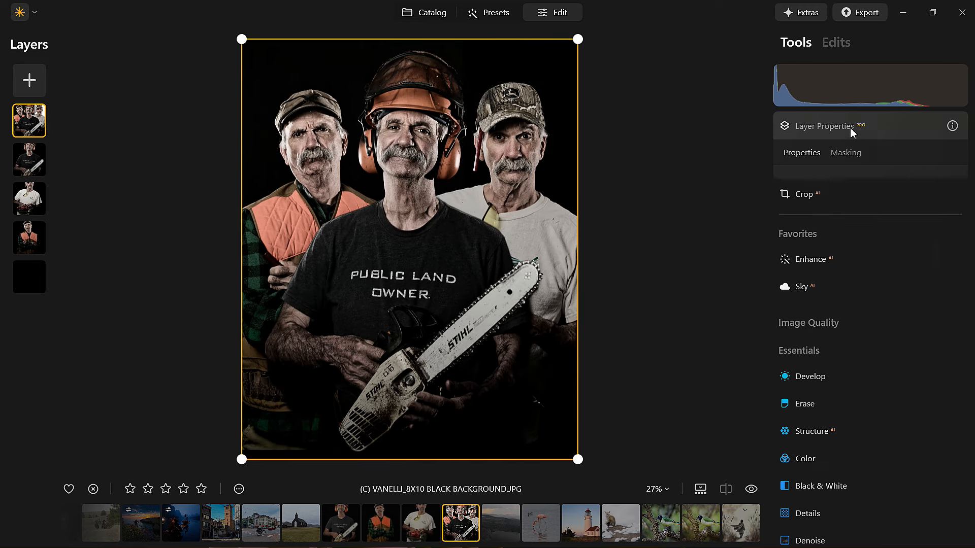
click(813, 338)
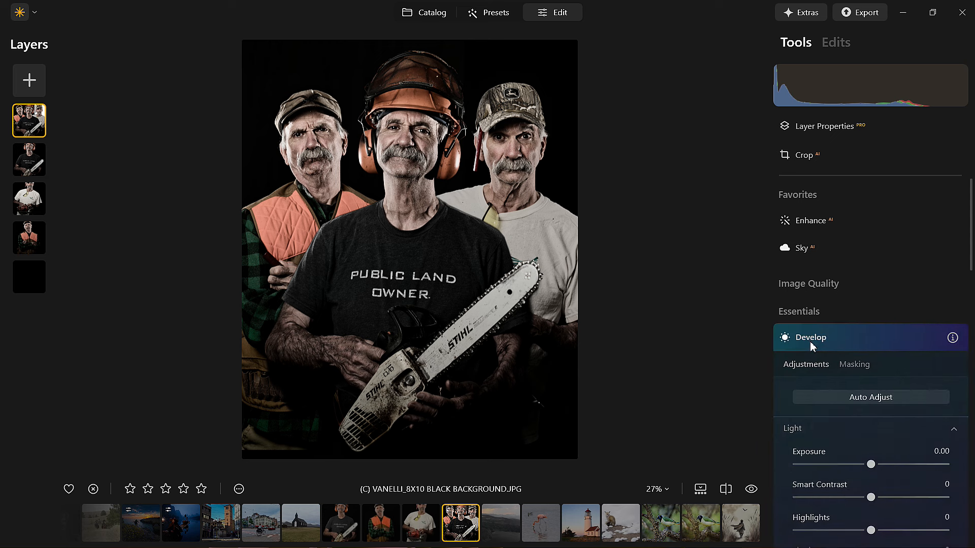
drag(871, 347, 836, 363)
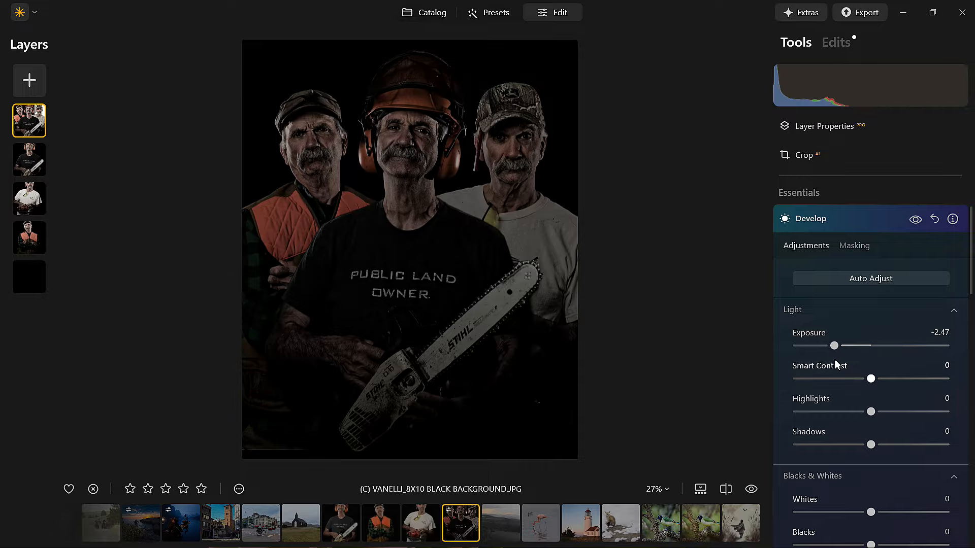
Mask the Develop darkening with a linear gradient running from the photo's bottom edge up to the central man's chin.
click(857, 247)
click(839, 299)
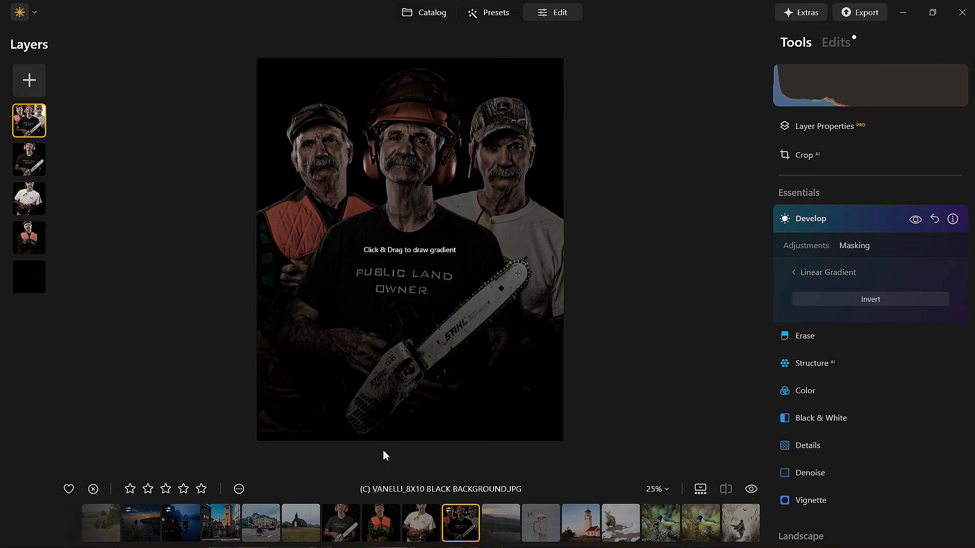
mouse_move(401, 441)
mouse_down()
mouse_move(397, 333)
mouse_move(469, 203)
mouse_move(435, 164)
mouse_move(408, 184)
mouse_up()
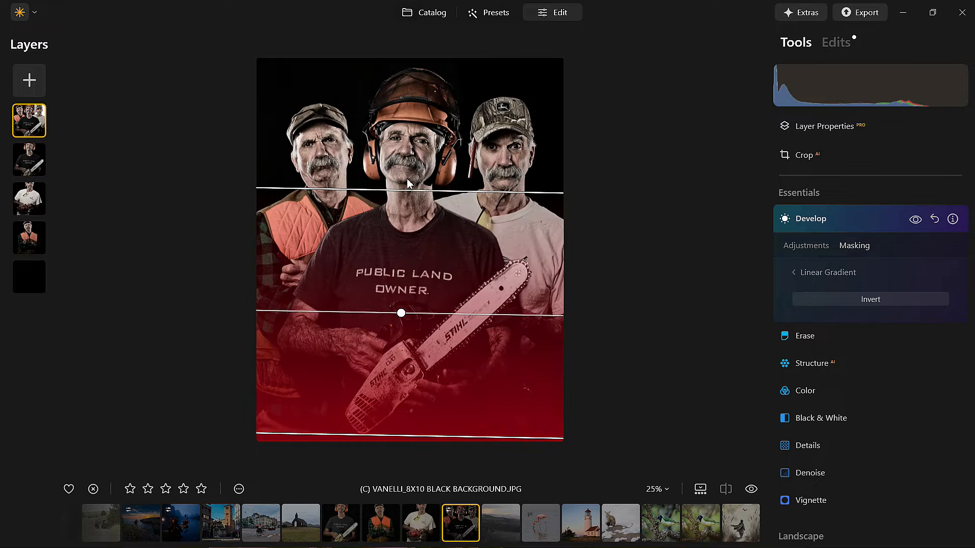
click(877, 220)
Compare the photo with and without the gradient-masked darkening on the merged layer.
click(753, 489)
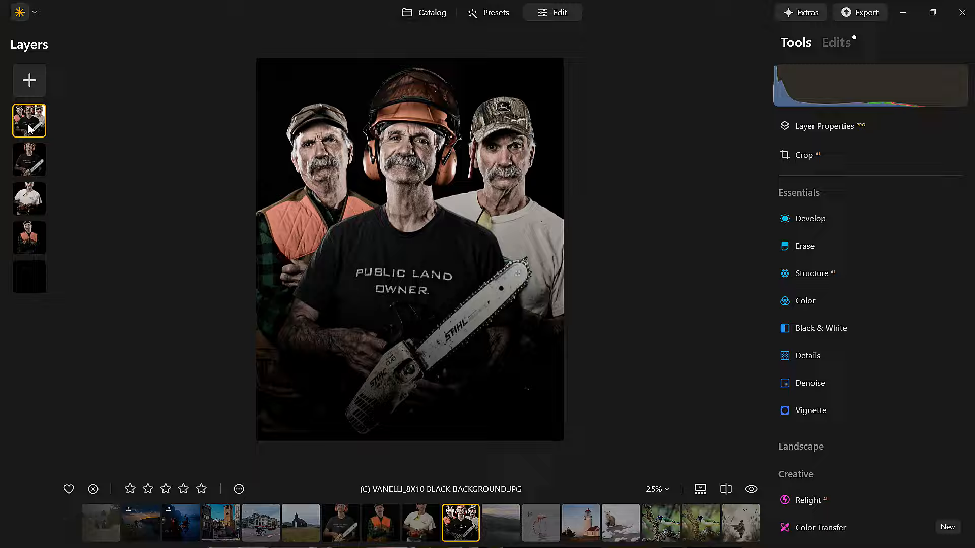
click(837, 43)
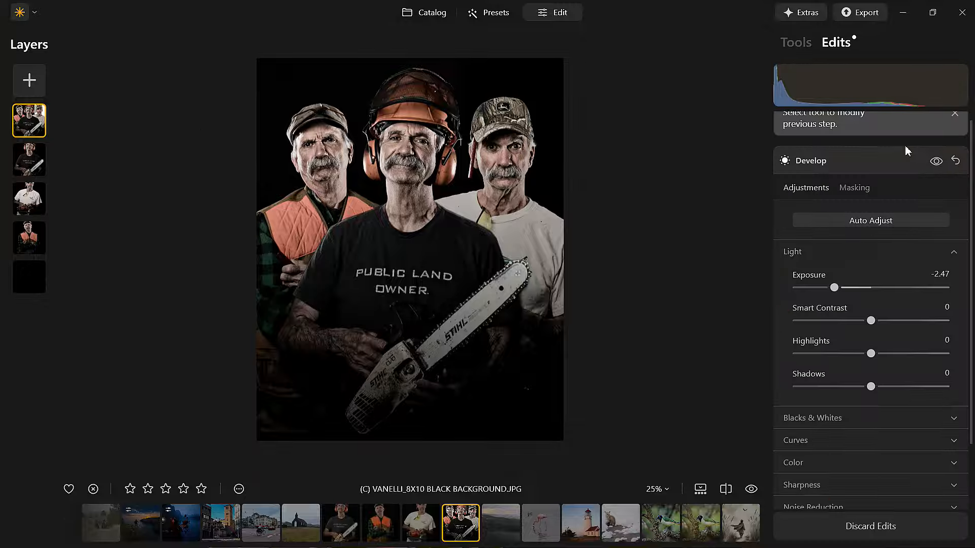
click(936, 152)
click(936, 152)
click(936, 152)
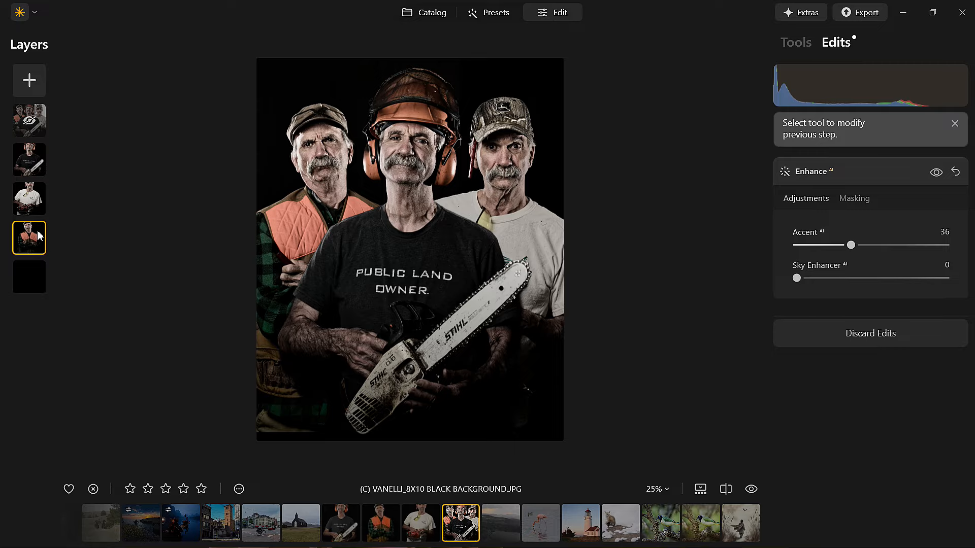
Reopen the Enhance edit on the orange-vest man's layer, choose brush masking and reduce the brush size to 52.
click(792, 48)
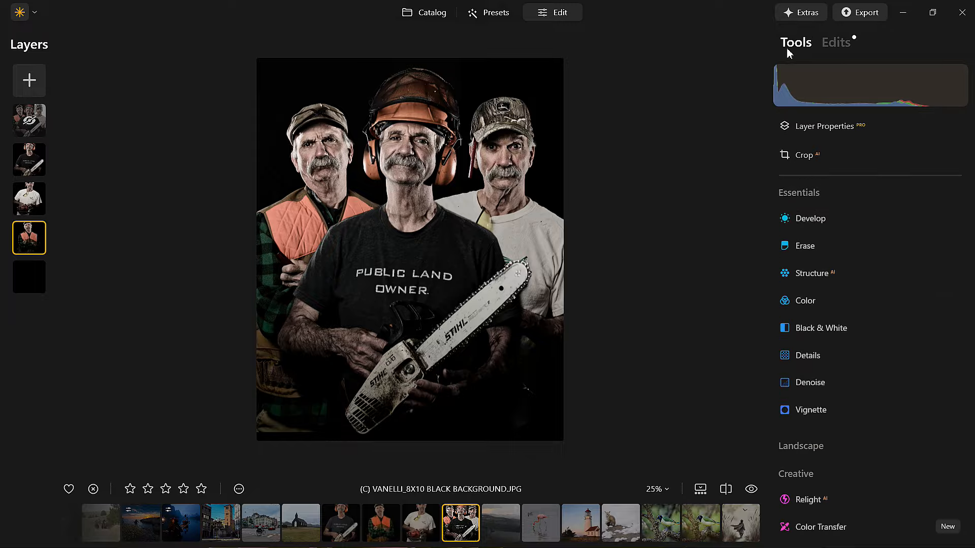
click(843, 42)
click(849, 170)
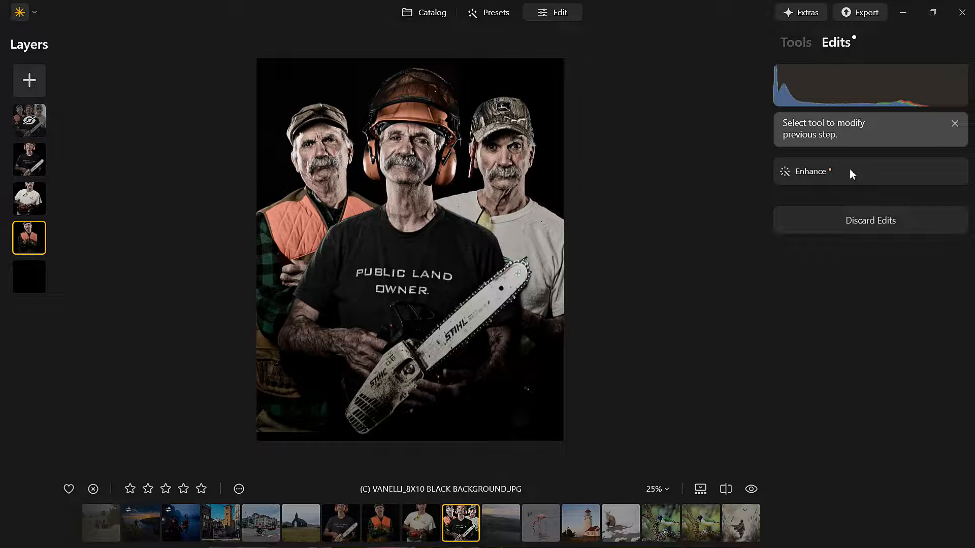
click(849, 169)
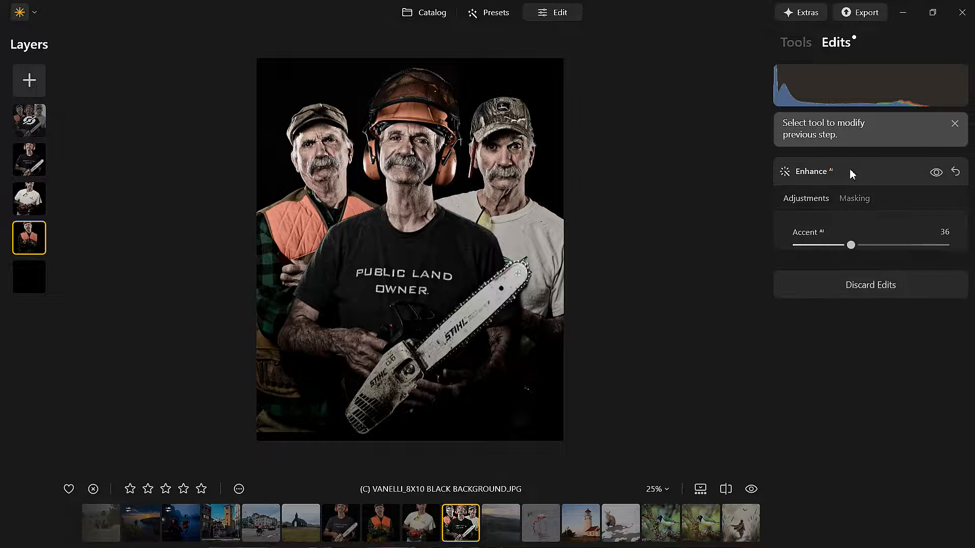
click(855, 199)
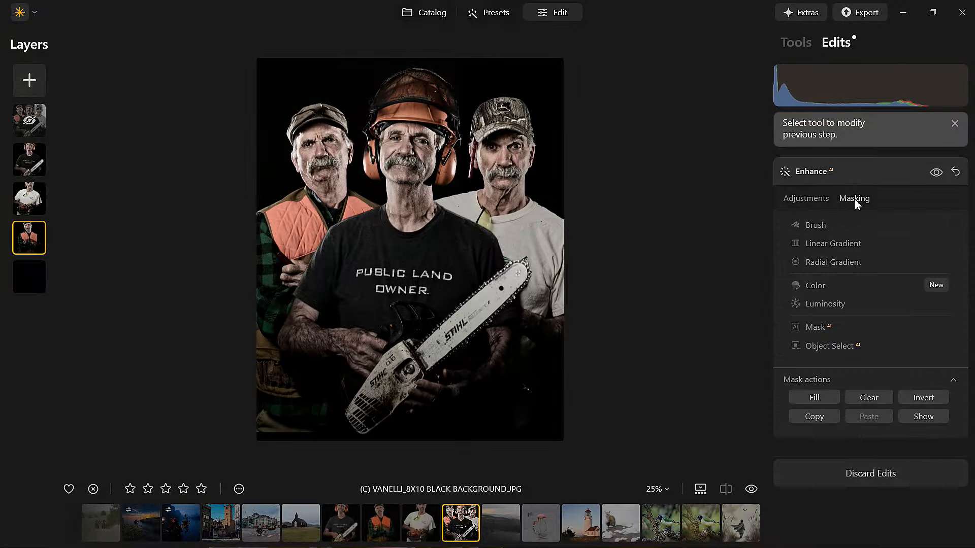
click(828, 227)
click(827, 225)
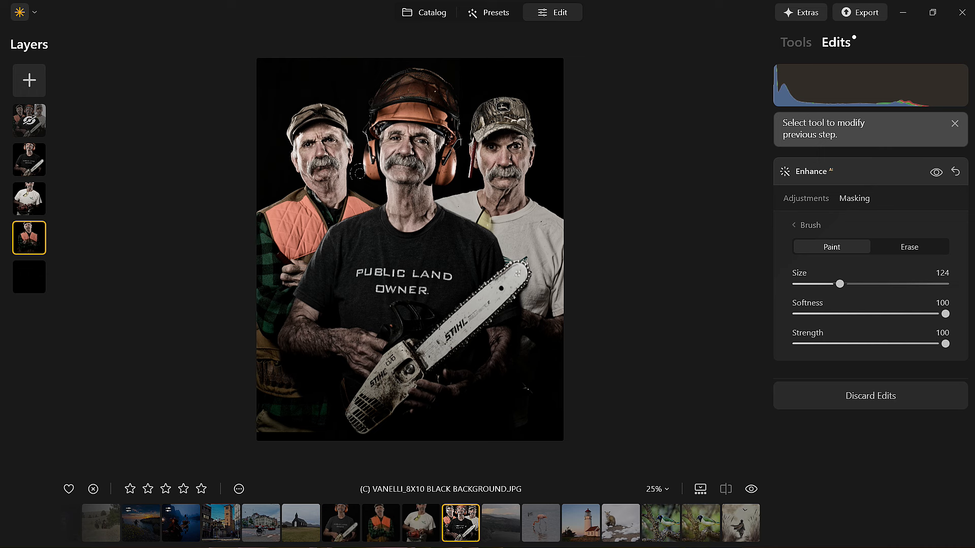
scroll(348, 174, down, 6)
Compare the orange-vest man with and without the Enhance edit.
click(936, 172)
click(937, 173)
click(936, 173)
click(937, 173)
click(937, 172)
click(936, 173)
Erase the Enhance mask over both shoulders of the man in the orange vest.
click(902, 254)
mouse_move(268, 206)
mouse_down()
mouse_move(301, 231)
mouse_move(294, 209)
mouse_move(284, 211)
mouse_up()
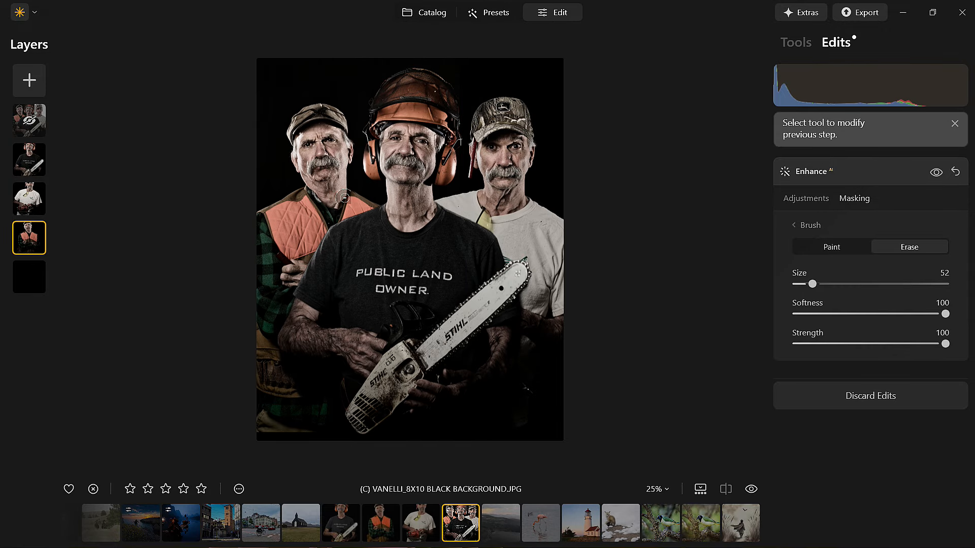
drag(344, 196, 347, 204)
Compare the photo with and without the masked Enhance edit, and close the edit.
click(940, 177)
click(940, 177)
click(941, 177)
click(936, 172)
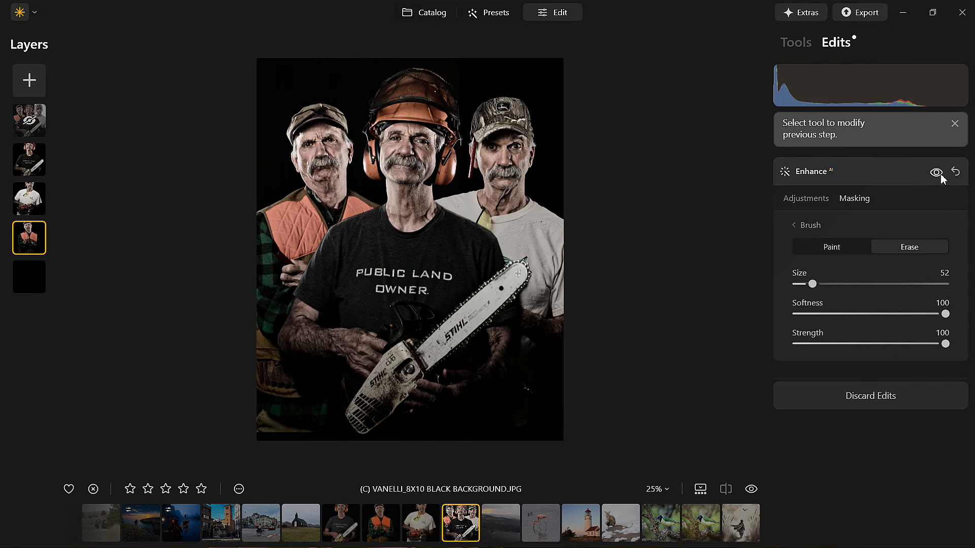
click(891, 176)
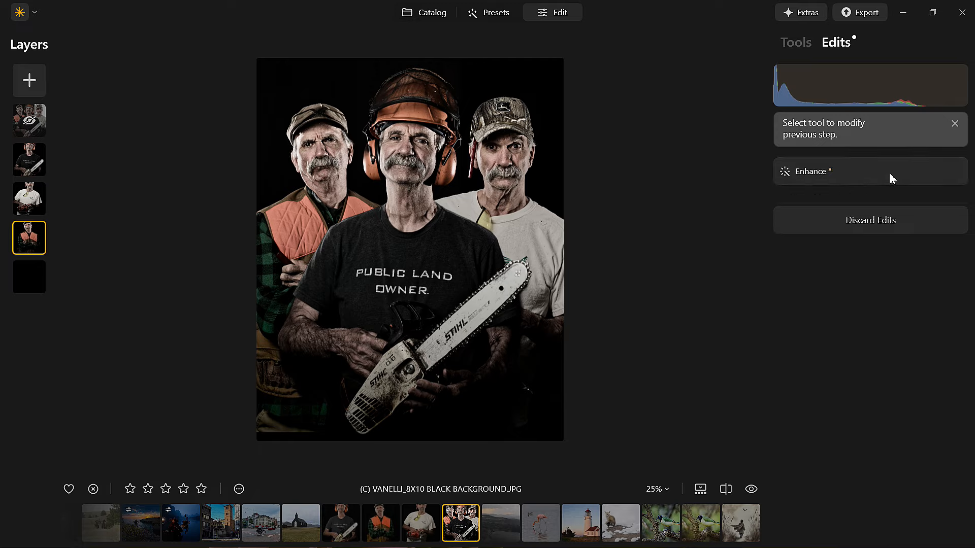
Darken the orange-vest man's layer with the Develop tool by setting the exposure to -1.06.
click(787, 43)
click(833, 226)
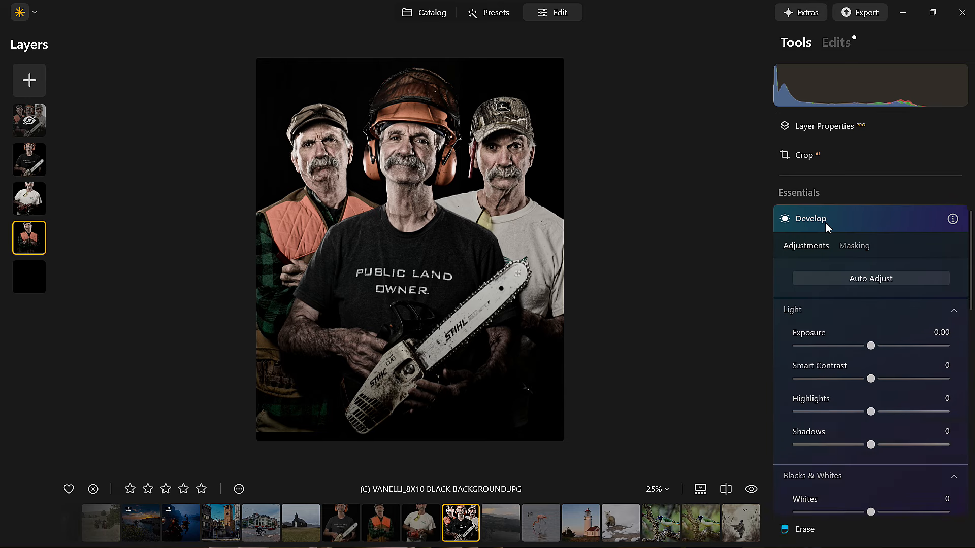
drag(871, 346, 857, 353)
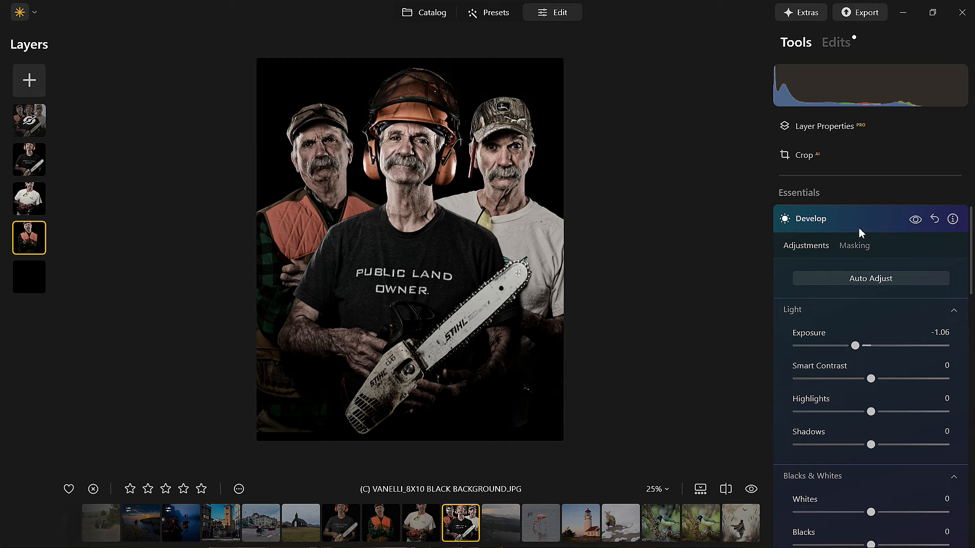
Paint a Develop mask over the orange-vest man's shoulders to limit the darkening to them.
click(858, 246)
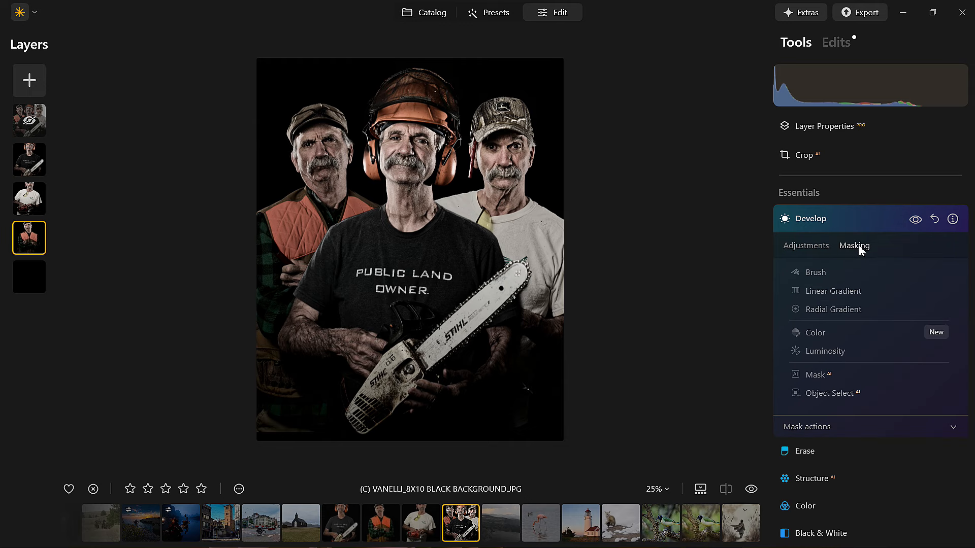
click(815, 273)
click(843, 293)
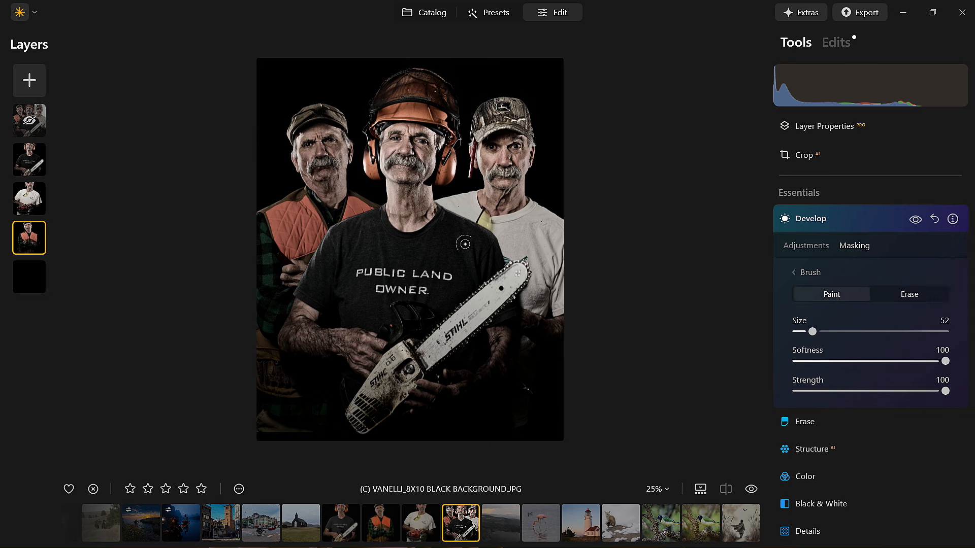
mouse_move(276, 206)
mouse_down()
mouse_move(276, 220)
mouse_move(305, 240)
mouse_move(303, 214)
mouse_move(333, 215)
mouse_move(350, 198)
mouse_up()
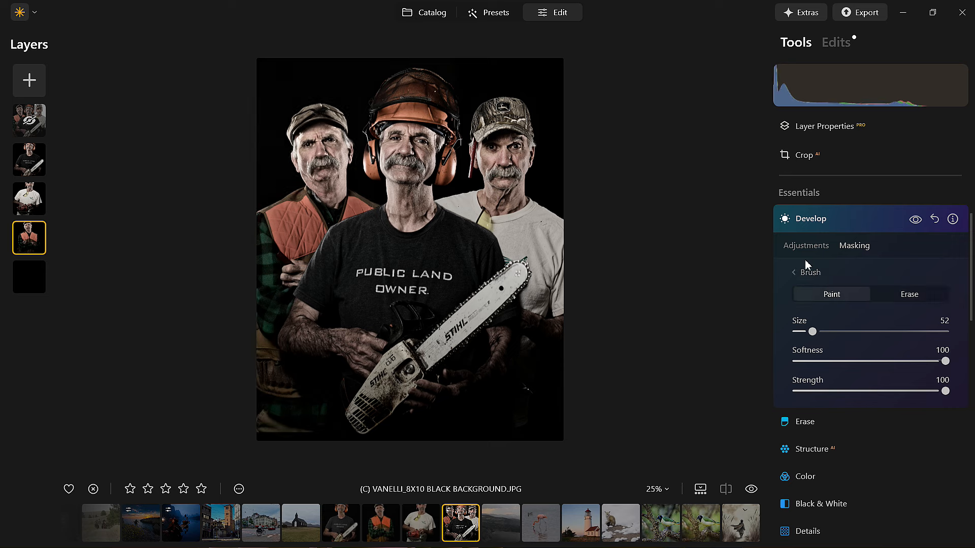
Compare the photo with and without the shoulder darkening, and close the Develop tool.
click(913, 224)
click(914, 222)
click(915, 223)
click(915, 222)
click(892, 223)
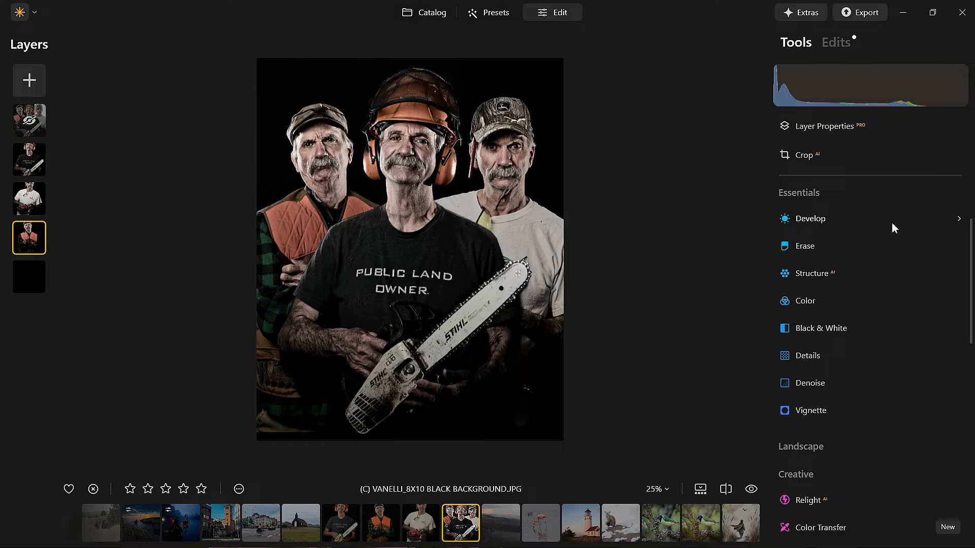